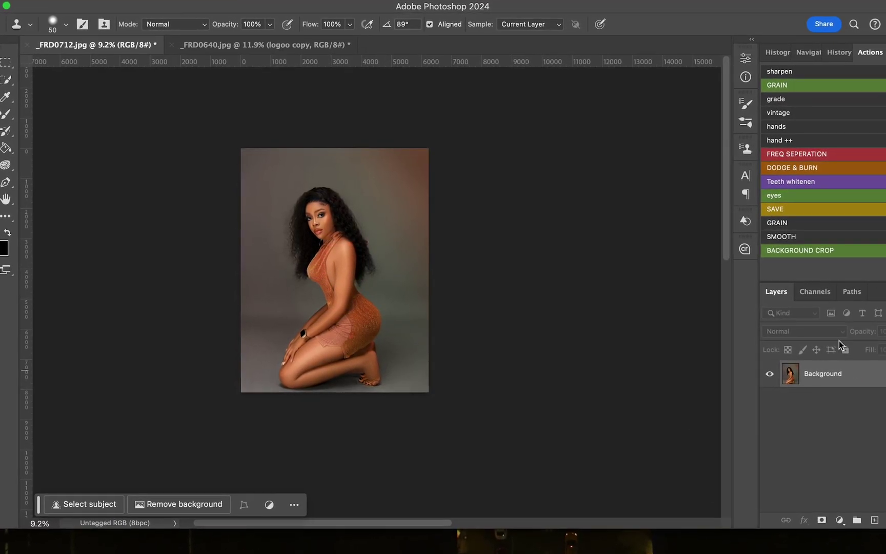
Step: Run the DODGE & BURN action on the portrait, then undo back past its Black & White step
left_click(809, 165)
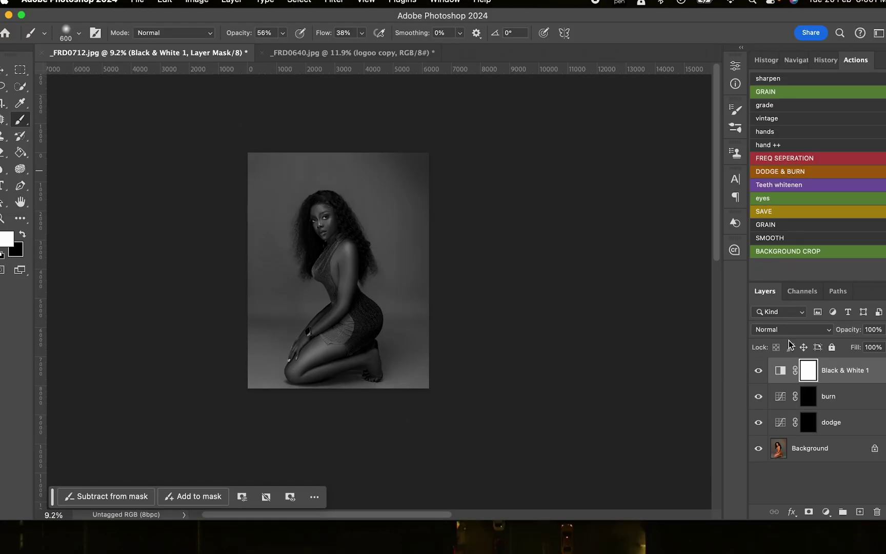
key("super+z")
key("super+z")
key("super+z")
key("super+z")
key("super+z")
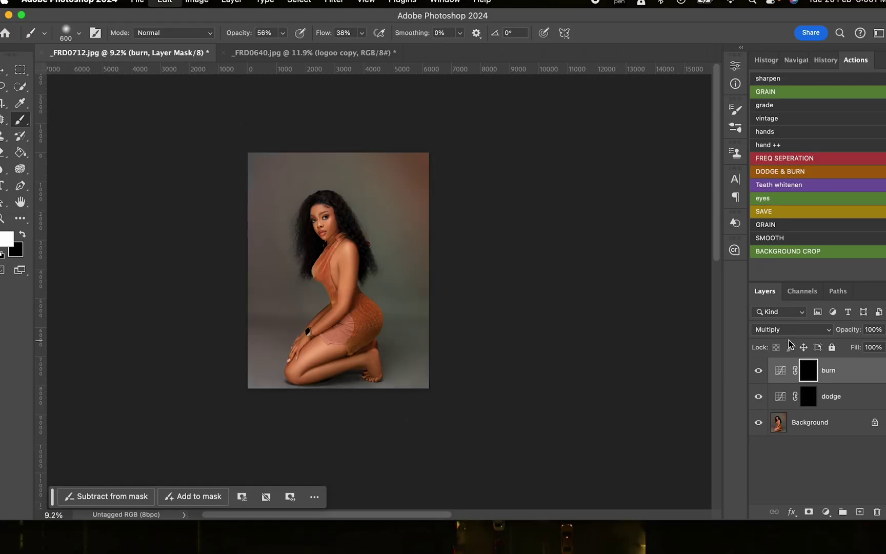
key("super+z")
key("super+z")
key("super+z")
key("super+z")
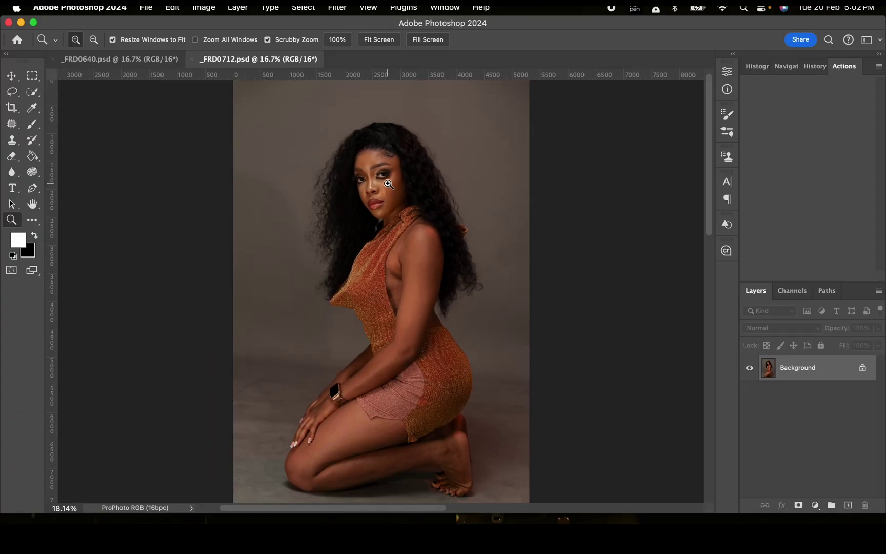
Step: Zoom out to see the whole portrait, then start a new action set (default name Set 1)
left_click_drag(392, 184, 383, 183)
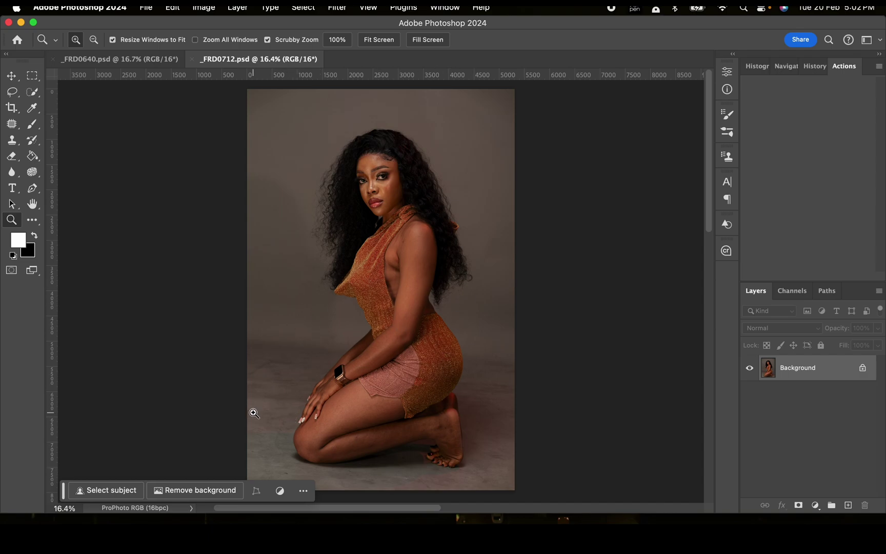
left_click_drag(251, 413, 325, 319)
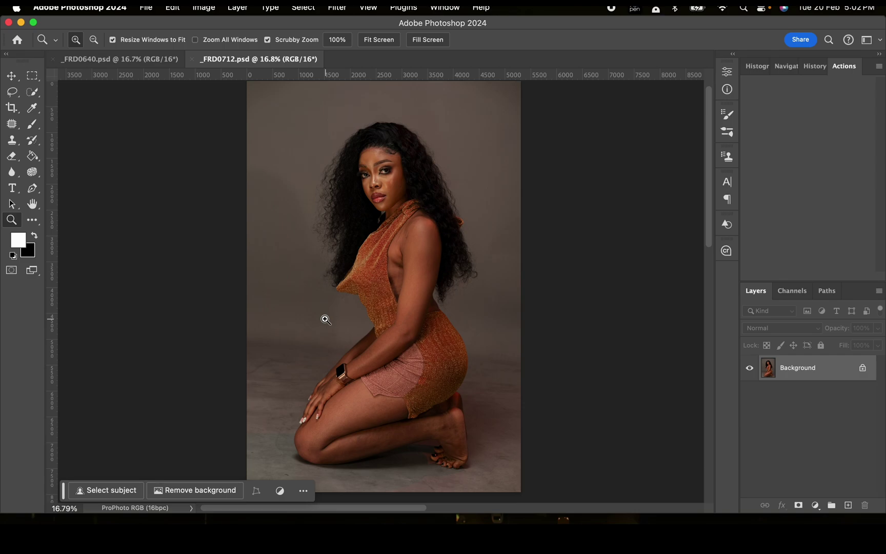
left_click_drag(326, 319, 300, 319)
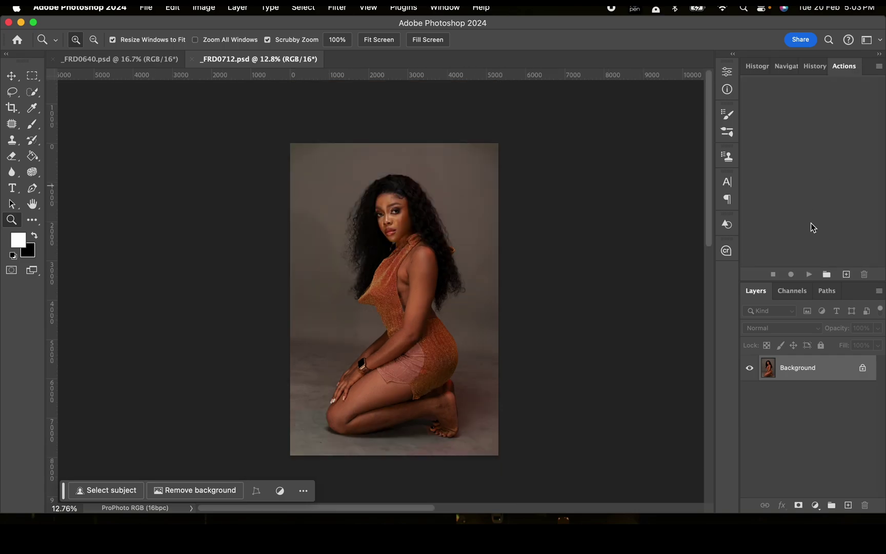
left_click(826, 275)
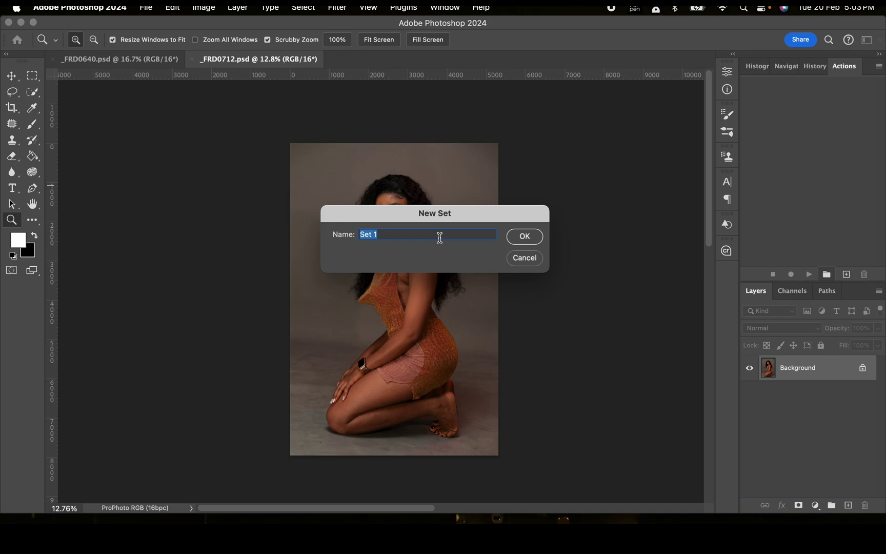
Step: Name the new set EDIT, then add an action called BG EDIT and begin recording
type("EDIT")
key("Return")
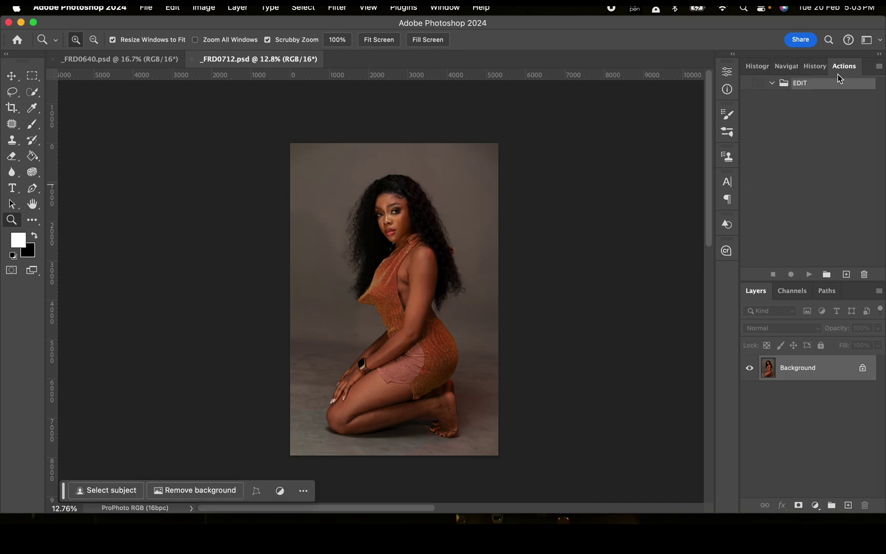
left_click(846, 274)
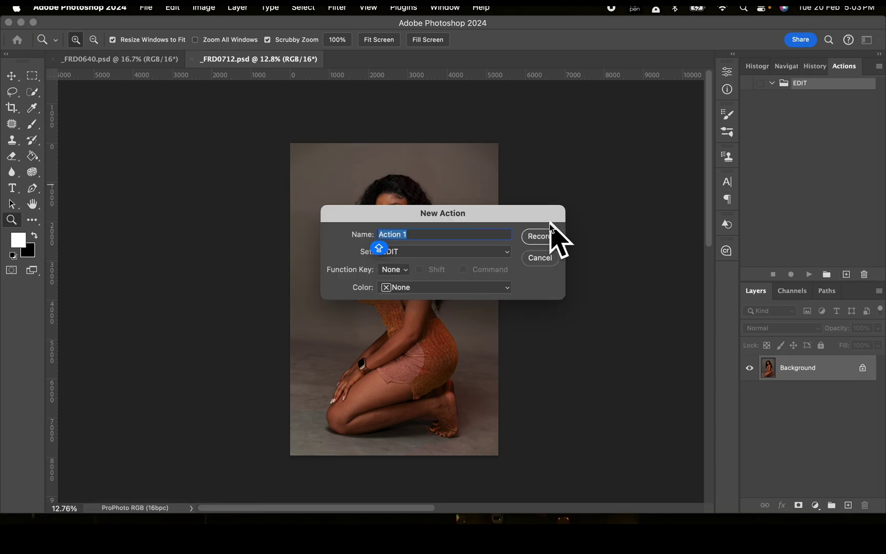
type("BG EDIT")
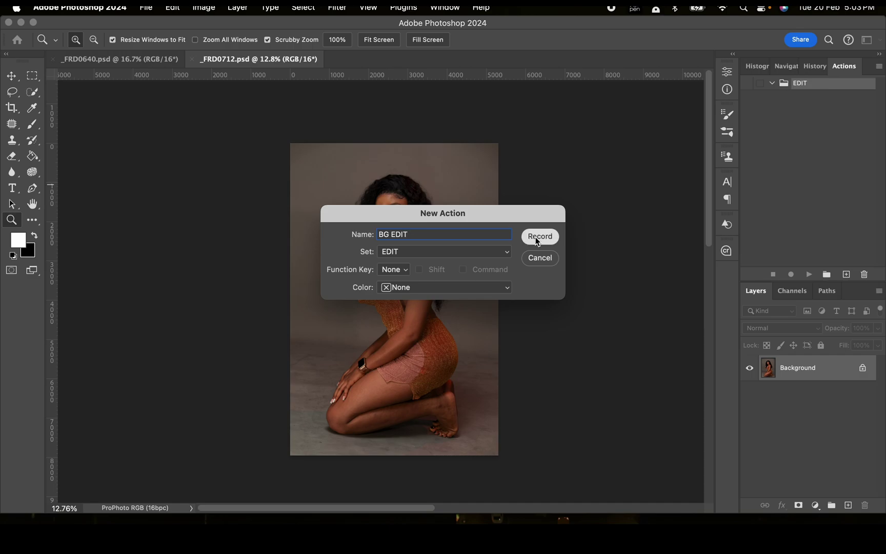
left_click(539, 237)
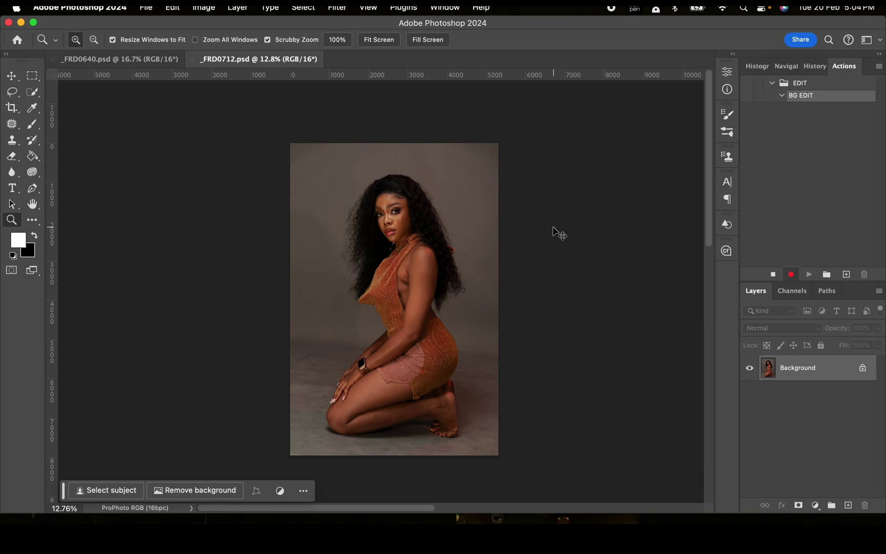
Step: Duplicate the photo, cut the inverted subject selection onto Layer 2, and move it below Layer 1
key("super+j")
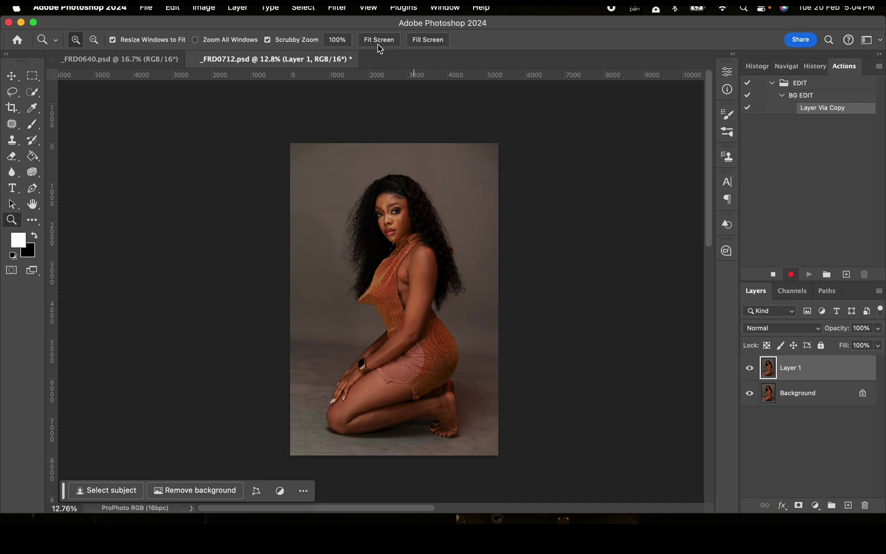
left_click(304, 8)
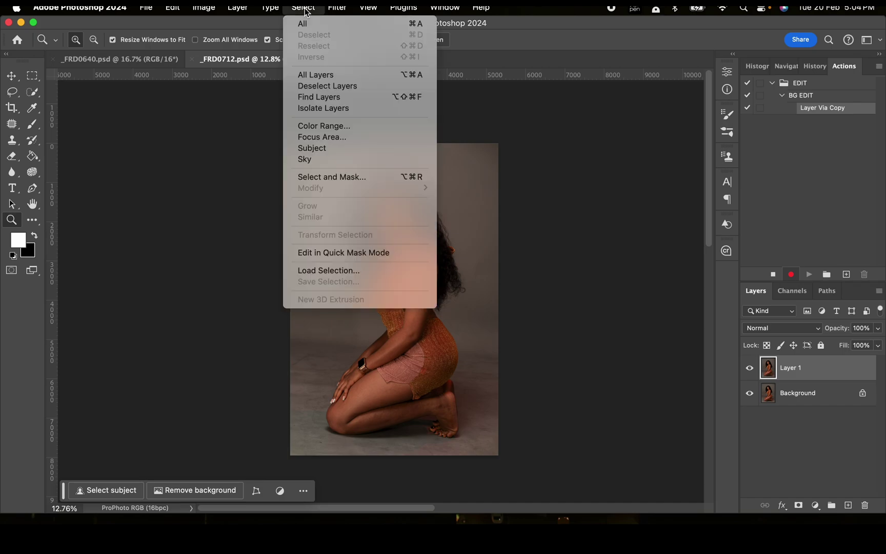
left_click(333, 150)
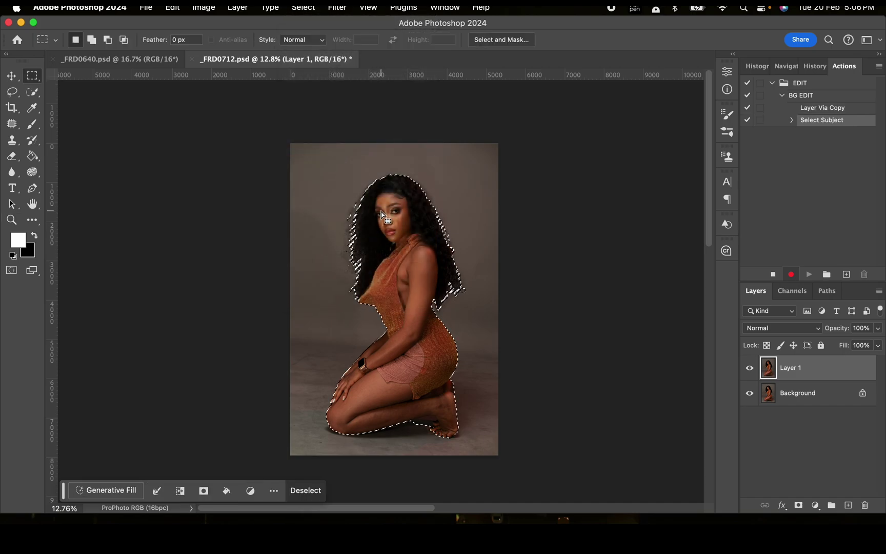
right_click(380, 212)
left_click(401, 231)
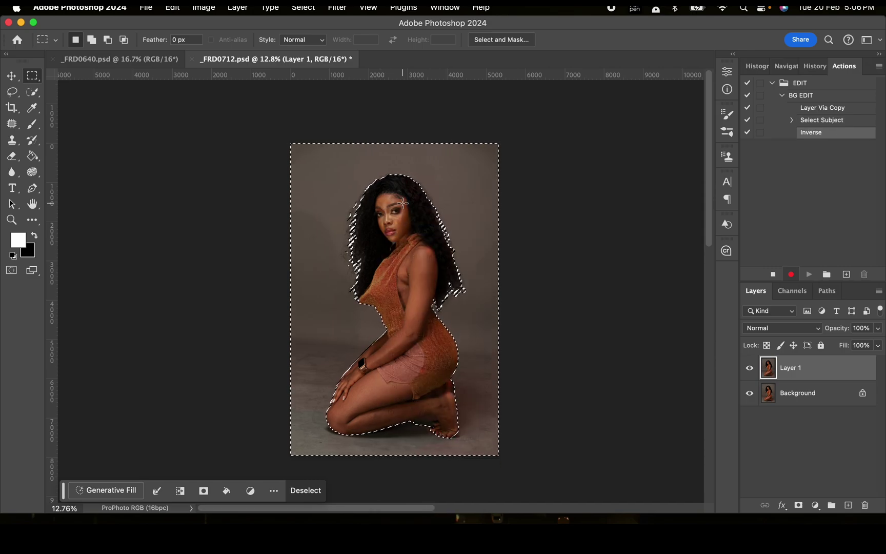
key("super+x")
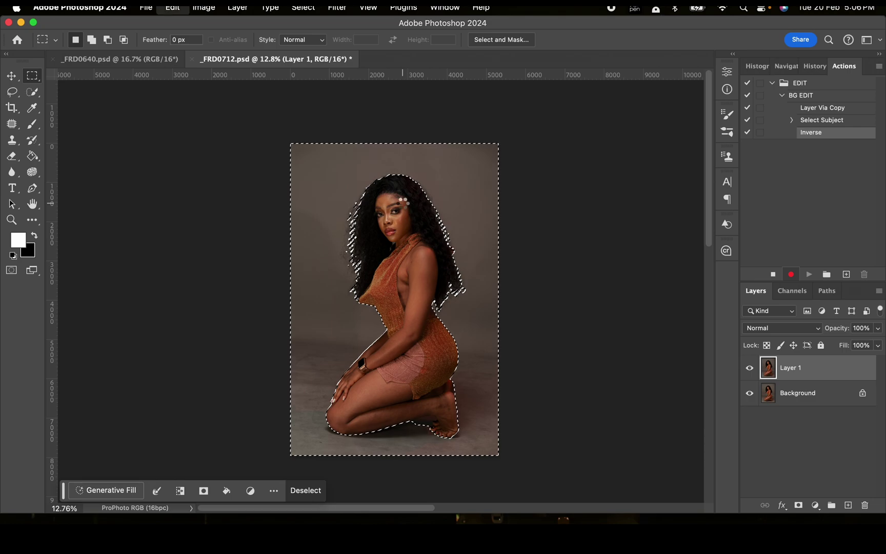
key("super+v")
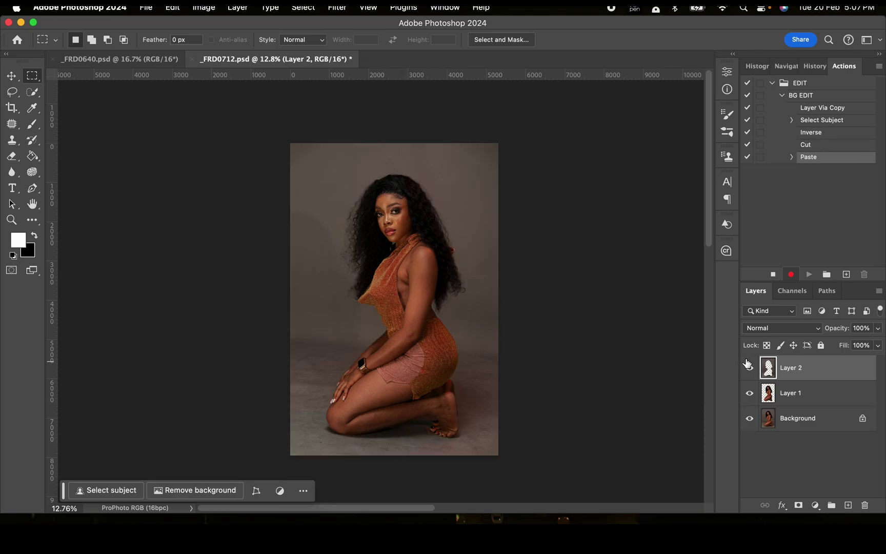
left_click_drag(817, 367, 817, 400)
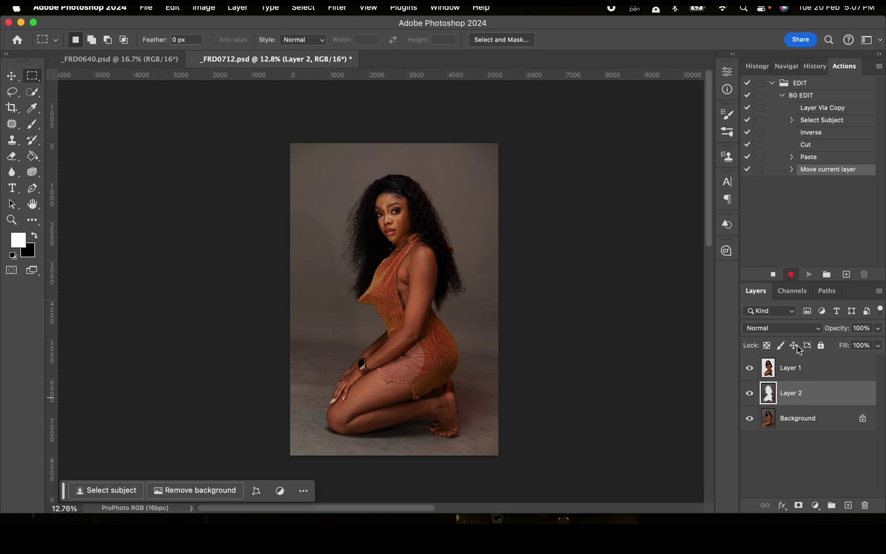
Step: Apply a 100-pixel Gaussian Blur to the background layer
left_click(340, 11)
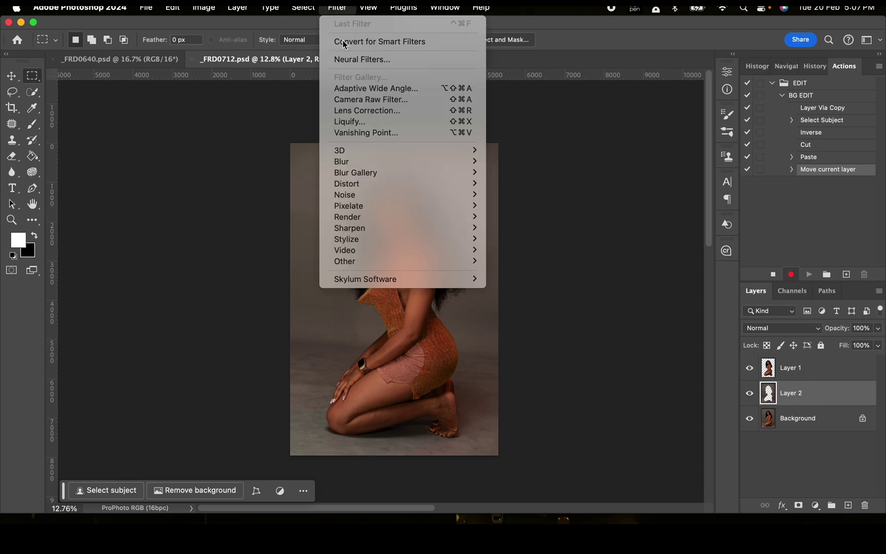
mouse_move(384, 163)
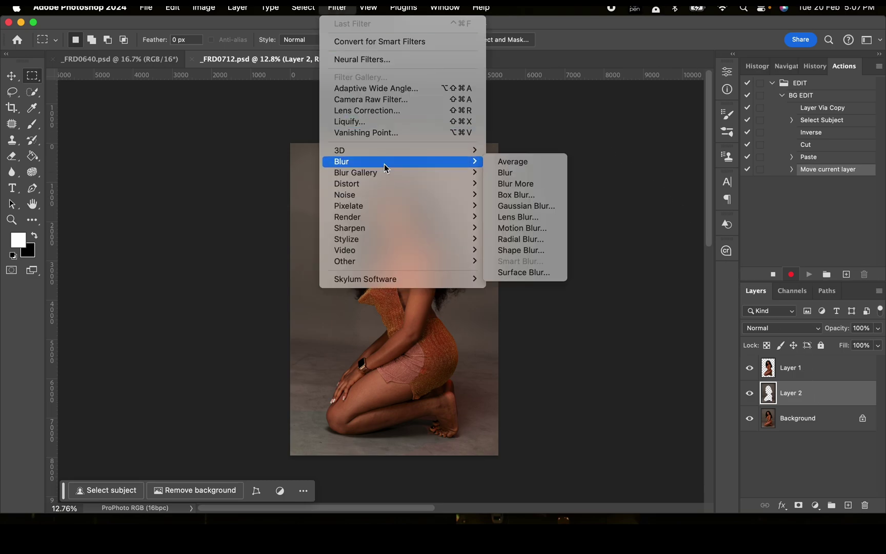
left_click(558, 205)
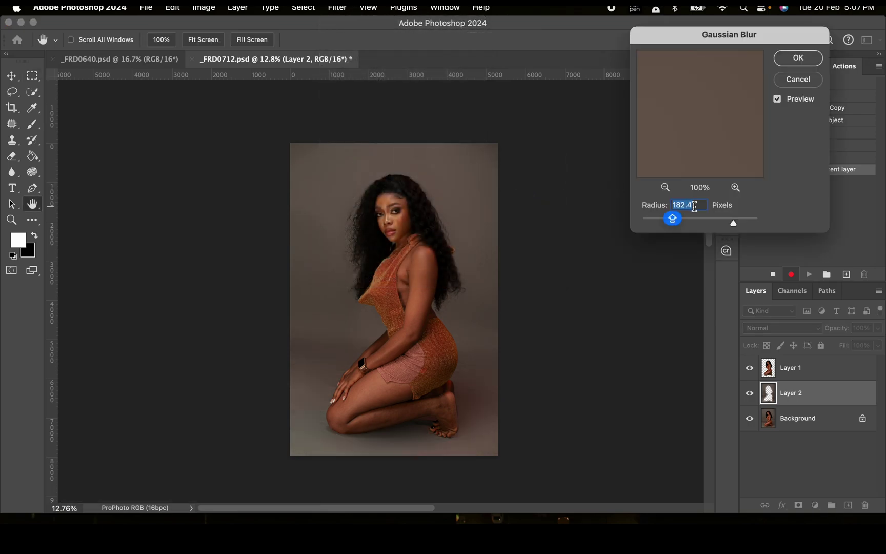
type("100")
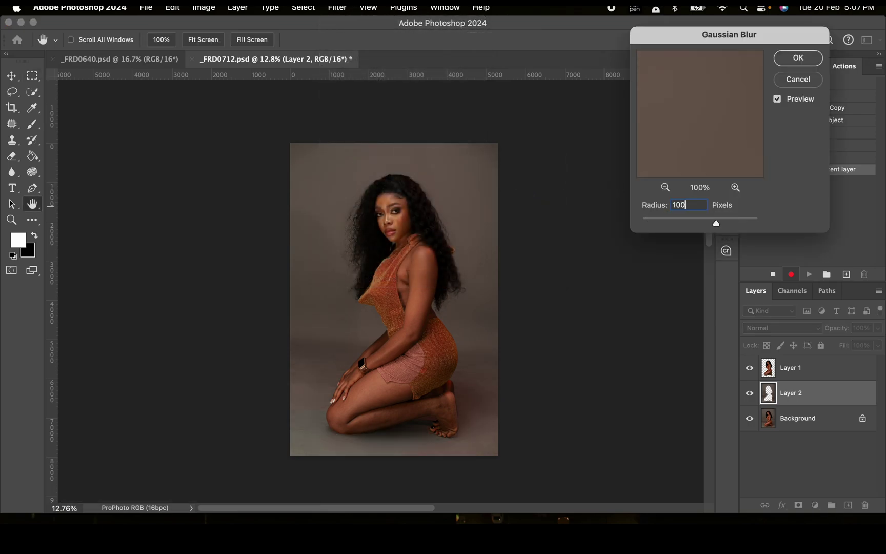
left_click(792, 64)
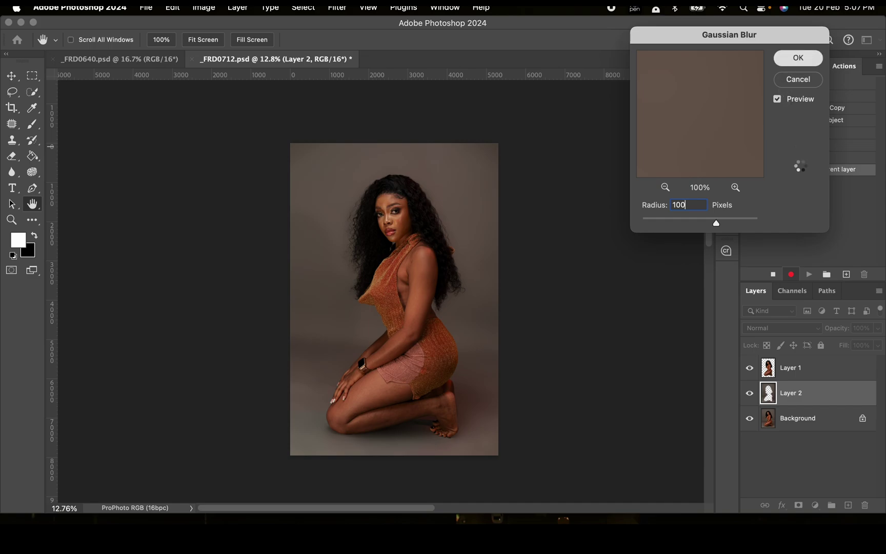
Step: Stop recording BG EDIT and review its recorded steps
left_click(774, 275)
left_click(781, 95)
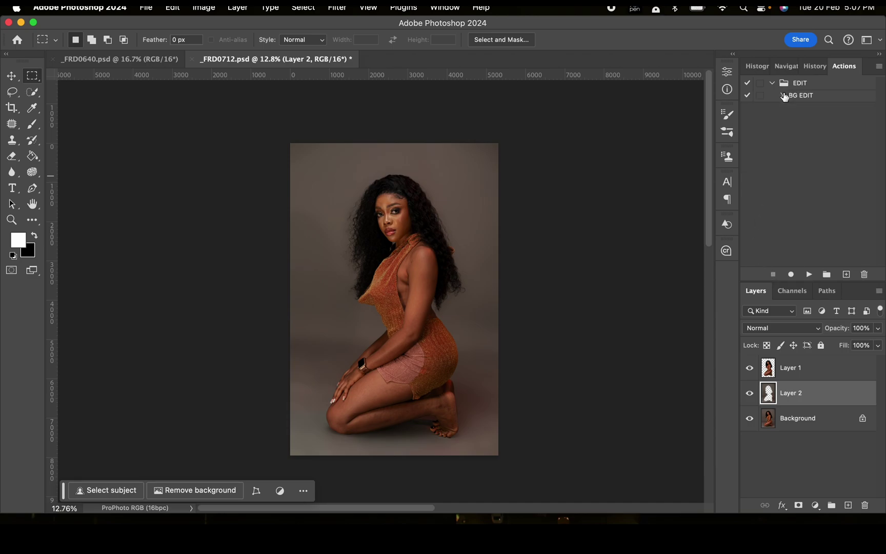
left_click(802, 96)
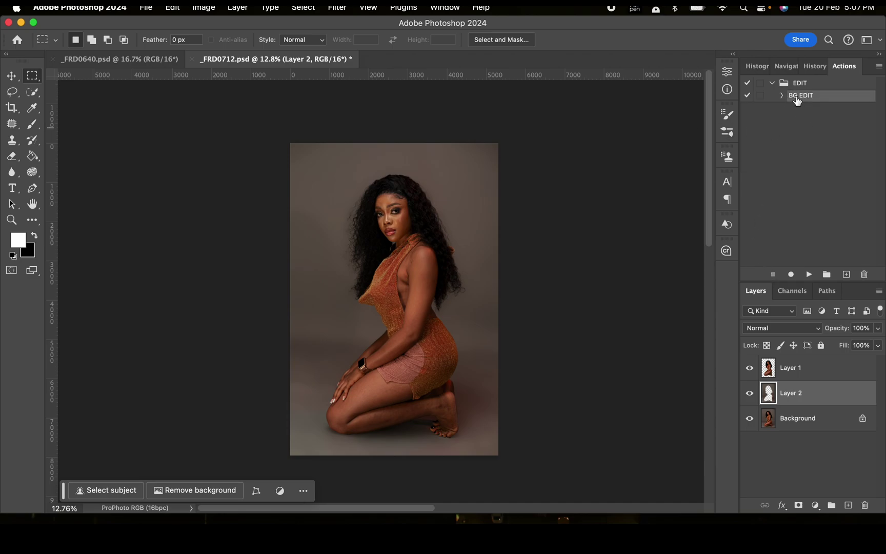
left_click(781, 96)
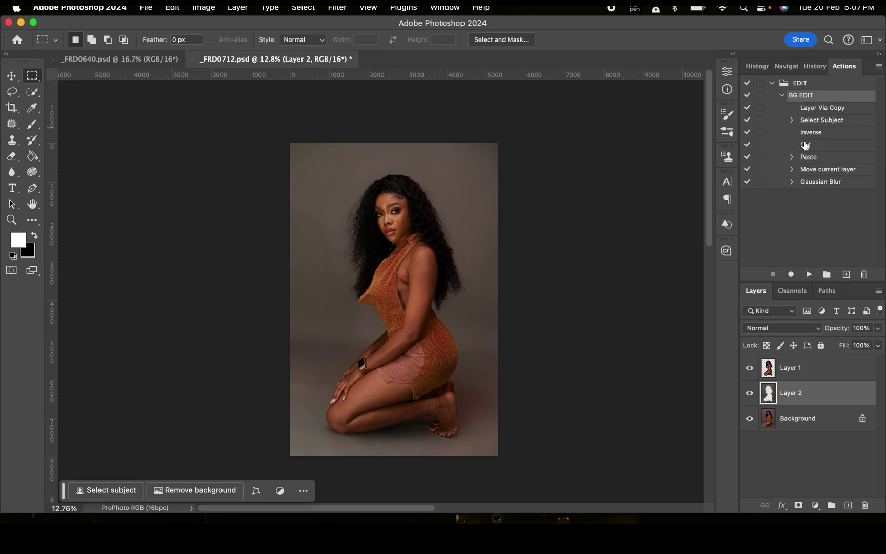
Step: Delete Layer 1 and Layer 2, then replay BG EDIT on the portrait
left_click(819, 370, "shift")
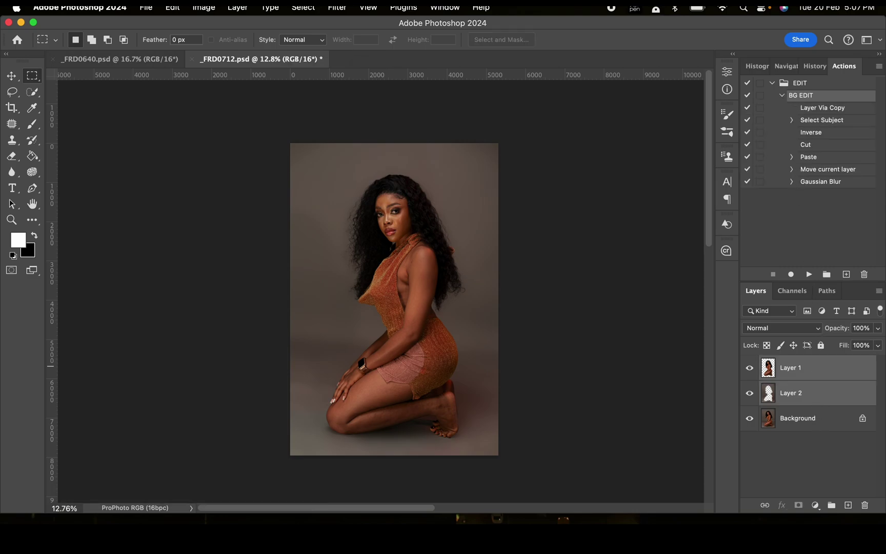
key("Delete")
left_click(782, 96)
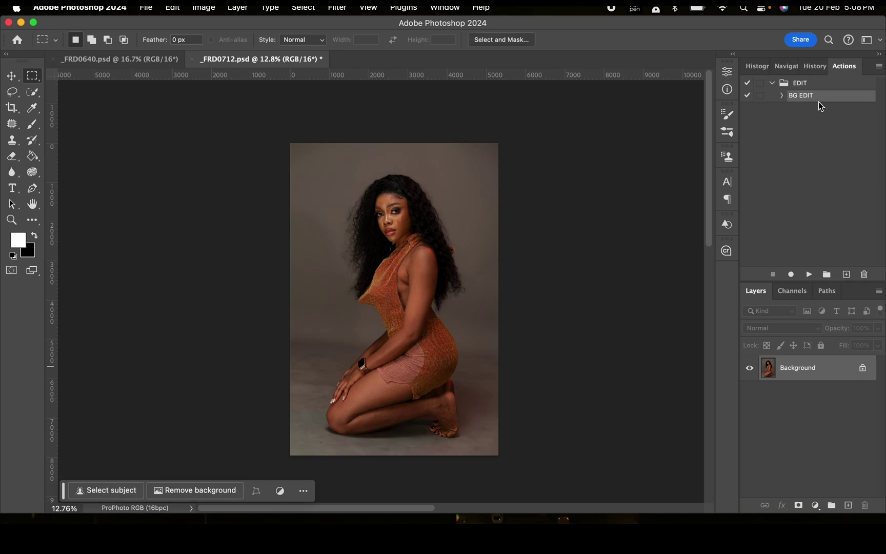
left_click(782, 97)
left_click(781, 97)
left_click(809, 275)
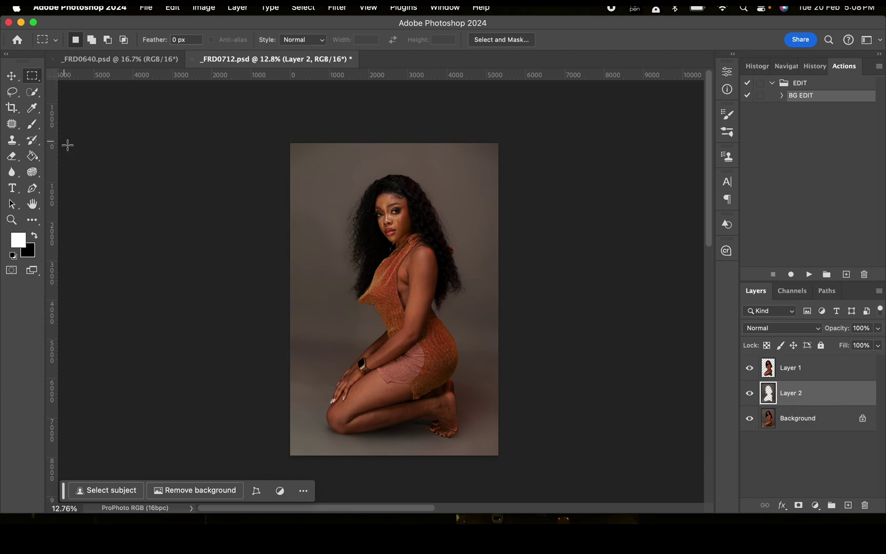
Step: Switch to the Mixer Brush at size 2000, then zoom onto the legs with a smaller brush
left_click(32, 124)
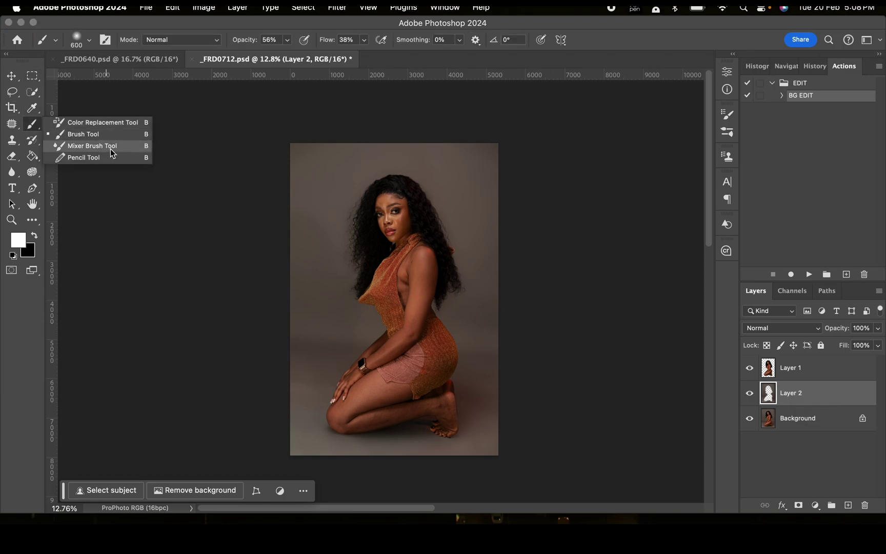
left_click(92, 146)
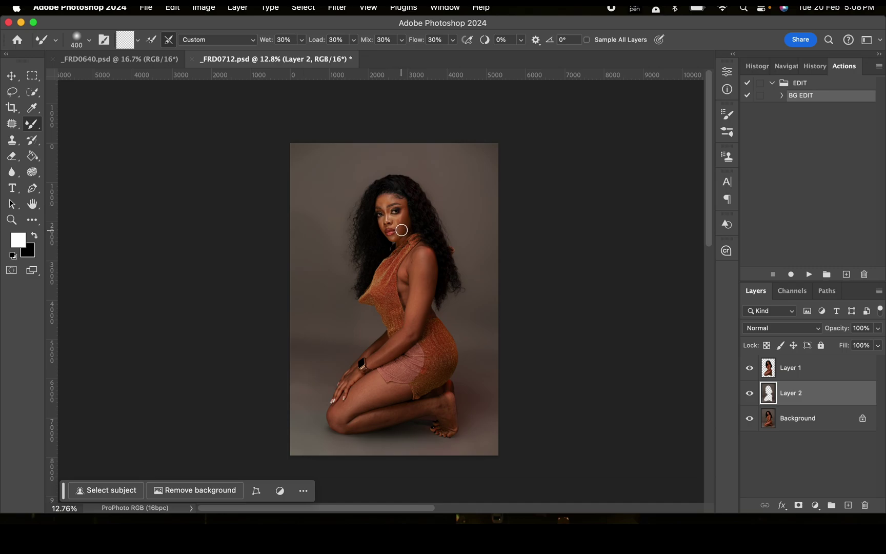
key("bracketright")
key("bracketright")
key("bracketright")
key("bracketright")
key("bracketright")
key("bracketright")
key("bracketright")
key("bracketright")
key("bracketright")
key("bracketright")
key("bracketright")
key("bracketright")
key("bracketright")
key("bracketright")
key("bracketright")
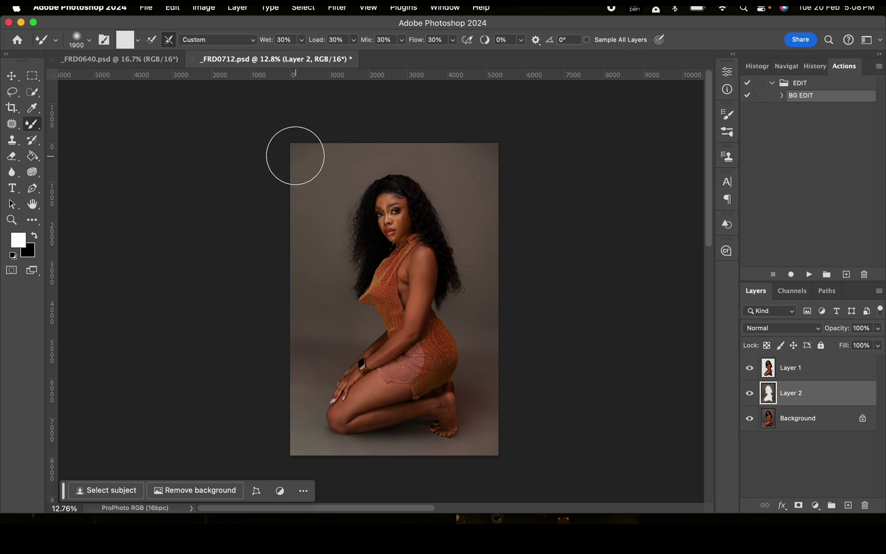
key("bracketright")
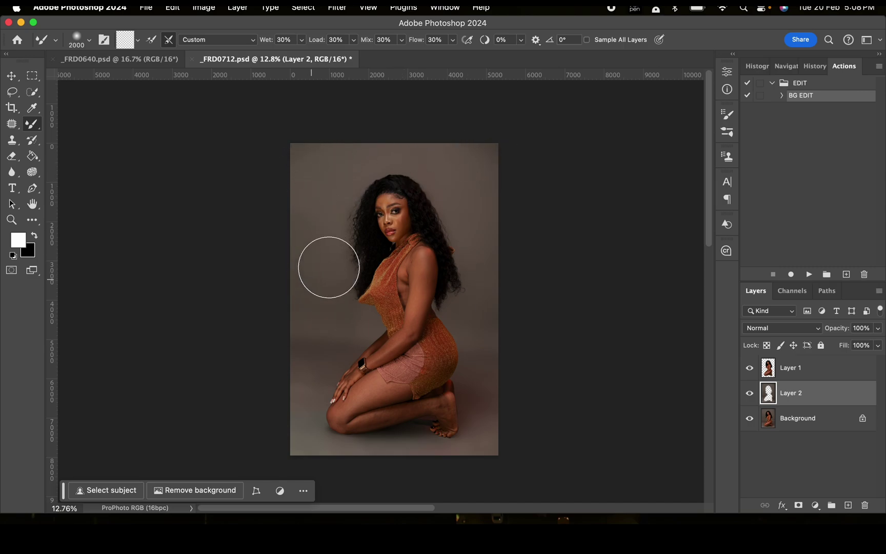
key("super+equal")
left_click_drag(443, 429, 435, 312)
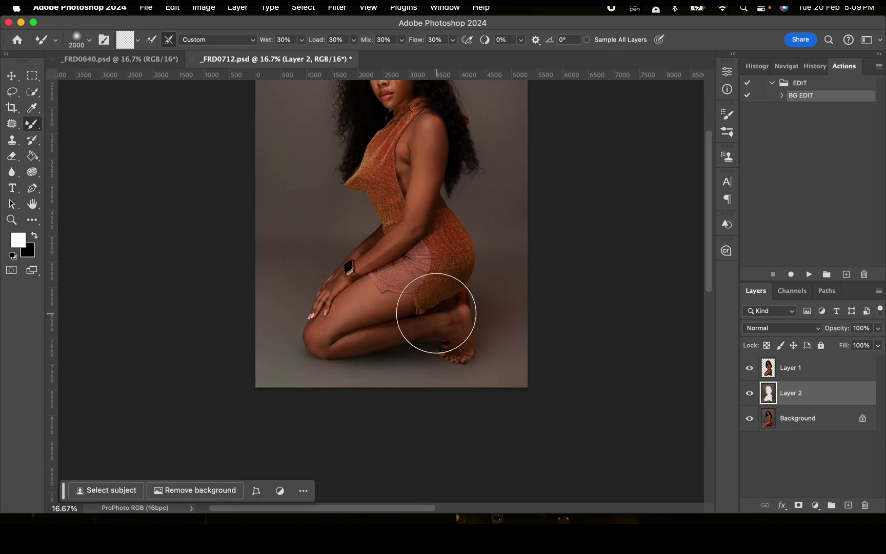
key("super+equal")
key("super+equal")
key("bracketleft")
key("bracketleft")
key("bracketleft")
key("bracketleft")
key("bracketleft")
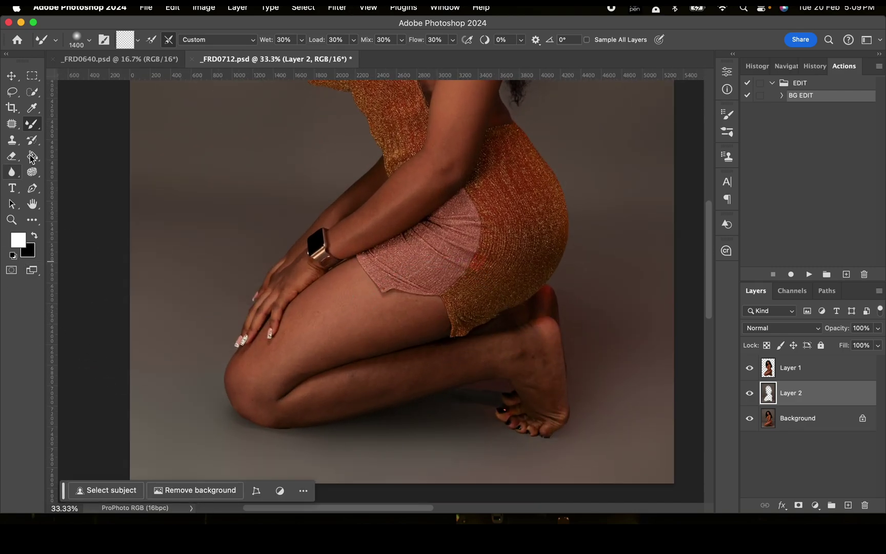
Step: Erase along the shadow beneath the legs with a 500–600 px eraser
left_click(12, 156)
key("bracketright")
key("bracketright")
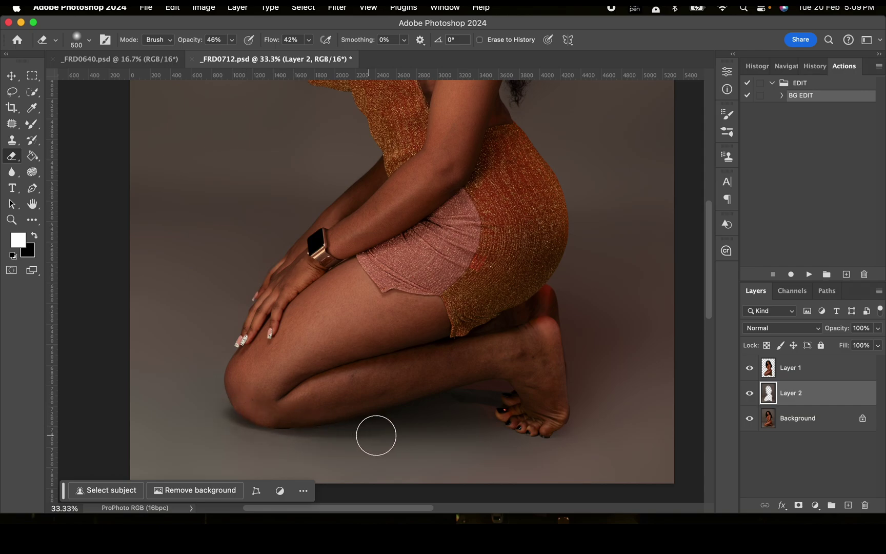
left_click_drag(208, 404, 451, 429)
key("bracketright")
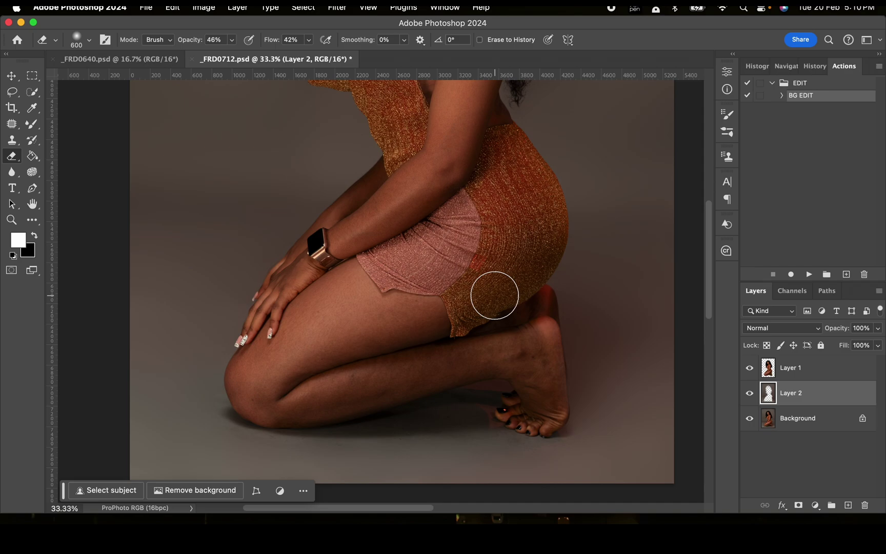
Step: Zoom back to the model's upper body and undo to remove Layer 2
key("super+minus")
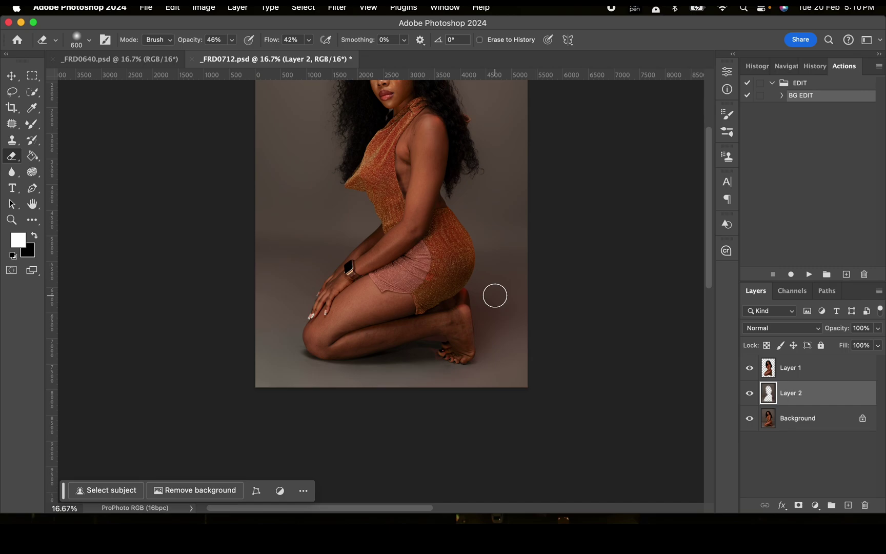
scroll(494, 296, "up", 4)
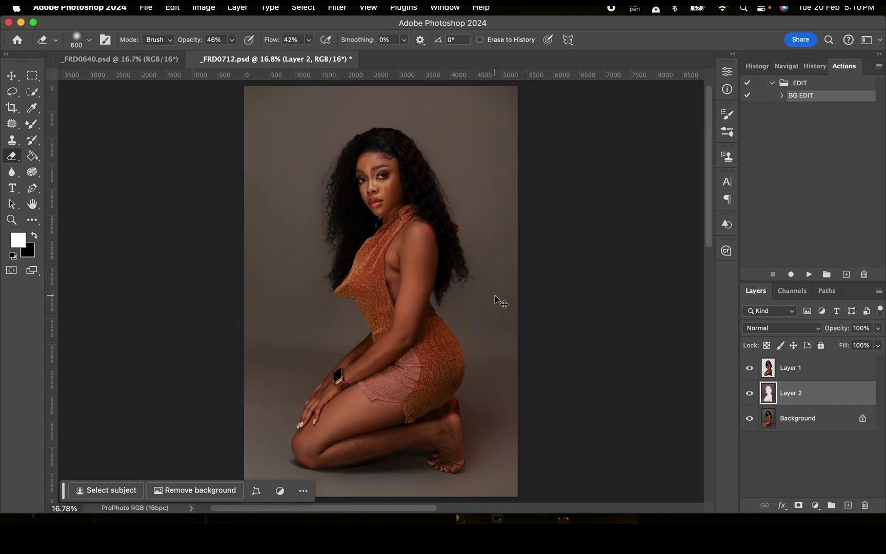
key("z")
mouse_move(415, 257)
left_mouse_down()
mouse_move(440, 192)
mouse_move(420, 190)
mouse_move(413, 191)
mouse_move(425, 256)
left_mouse_up()
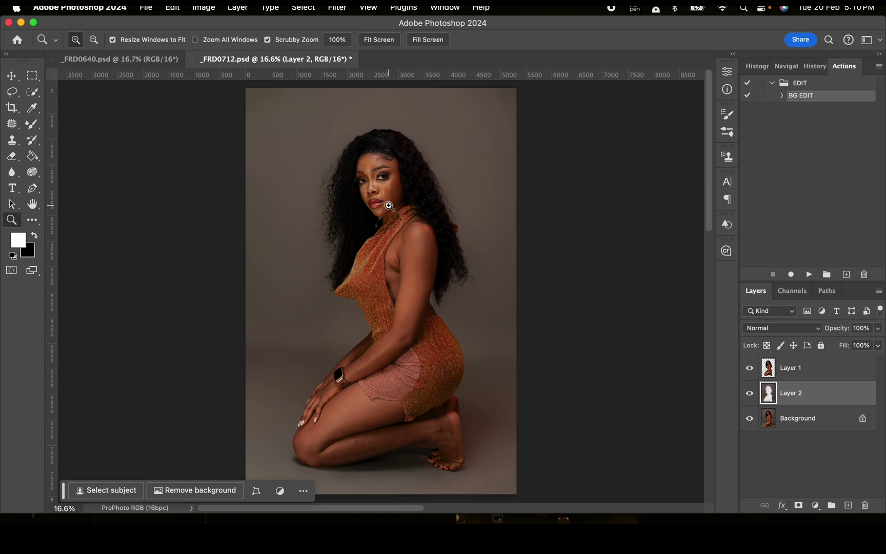
key("super+z")
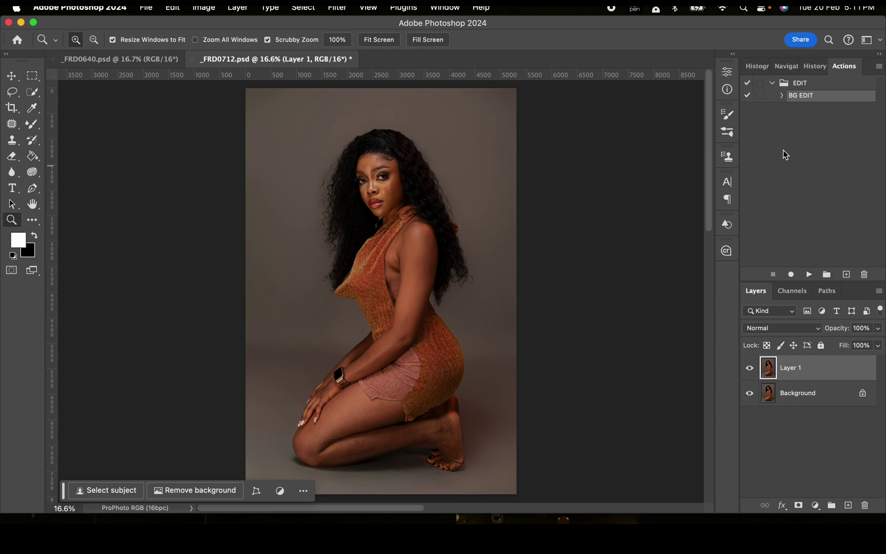
Step: Add an action named EFFECT to the EDIT set and begin recording it
left_click(846, 274)
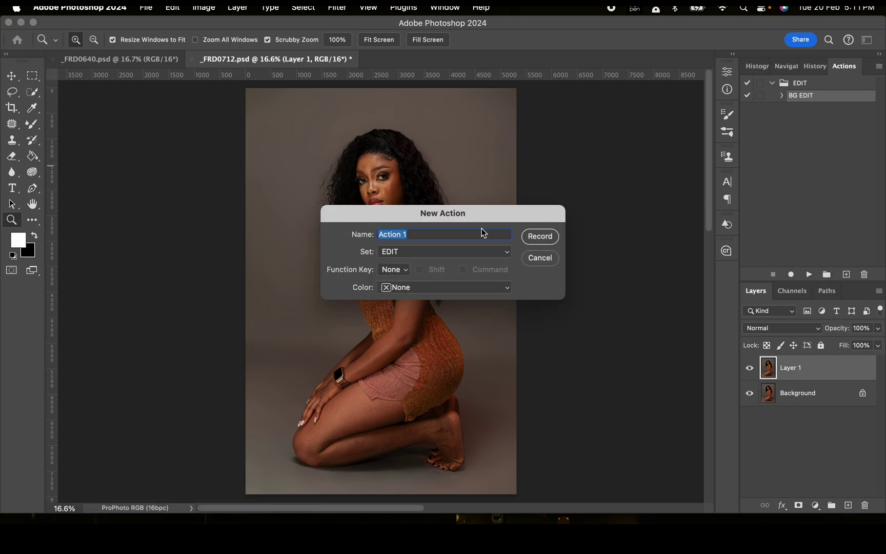
type("EFFECT")
key("Return")
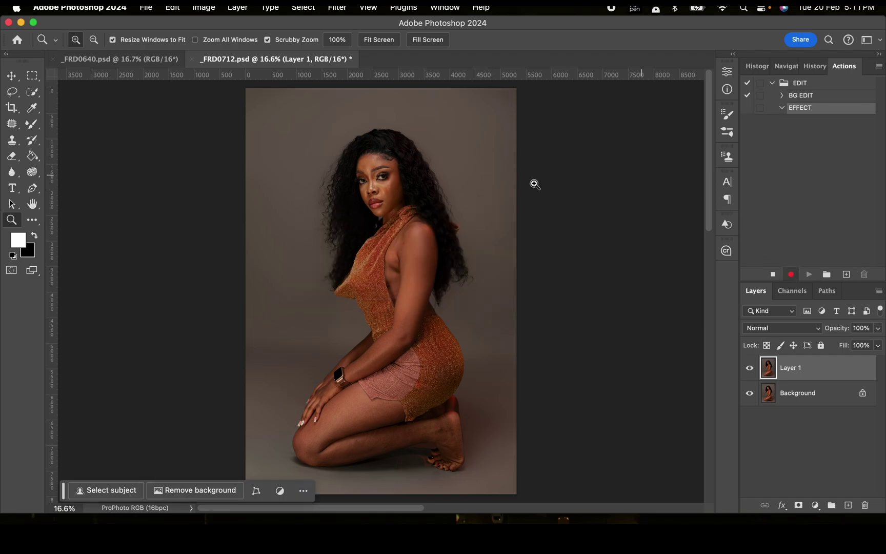
Step: Open the Camera Raw Filter on _FRD0712.psd from the Filter menu
left_click(337, 9)
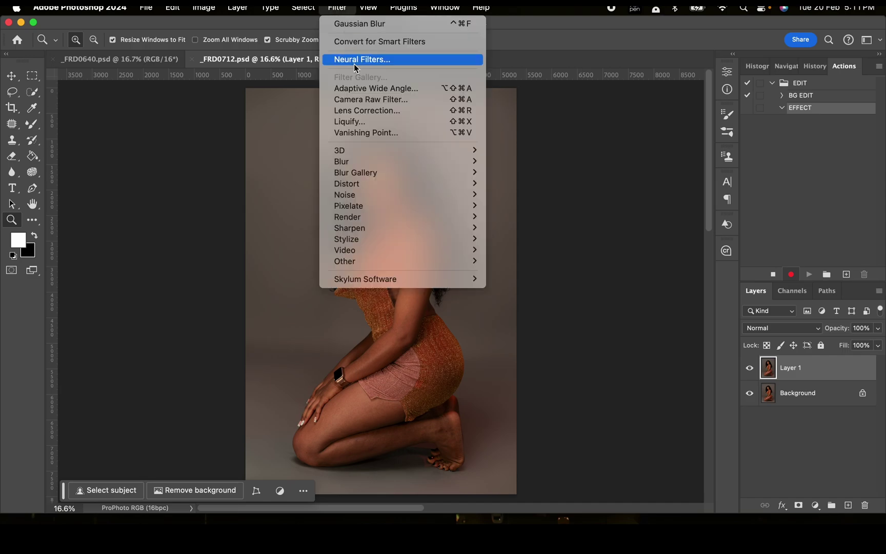
left_click(364, 100)
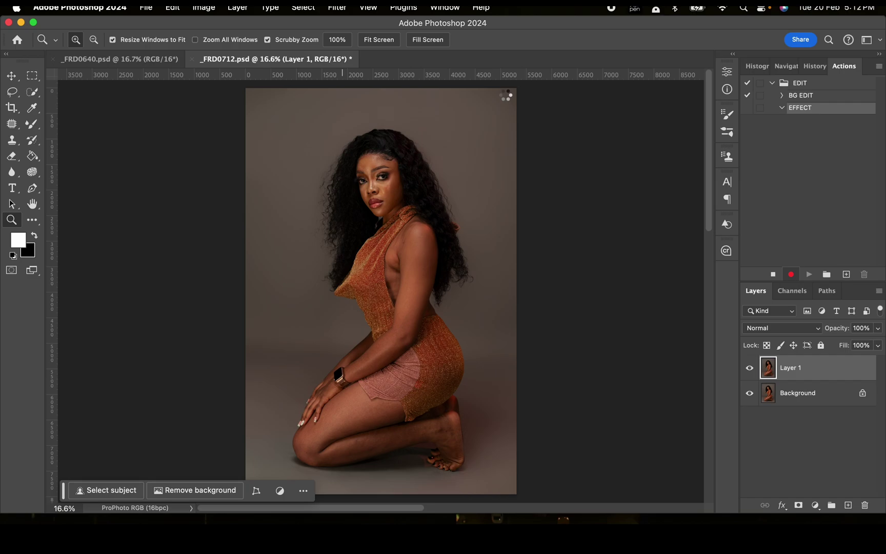
key("shift+super+a")
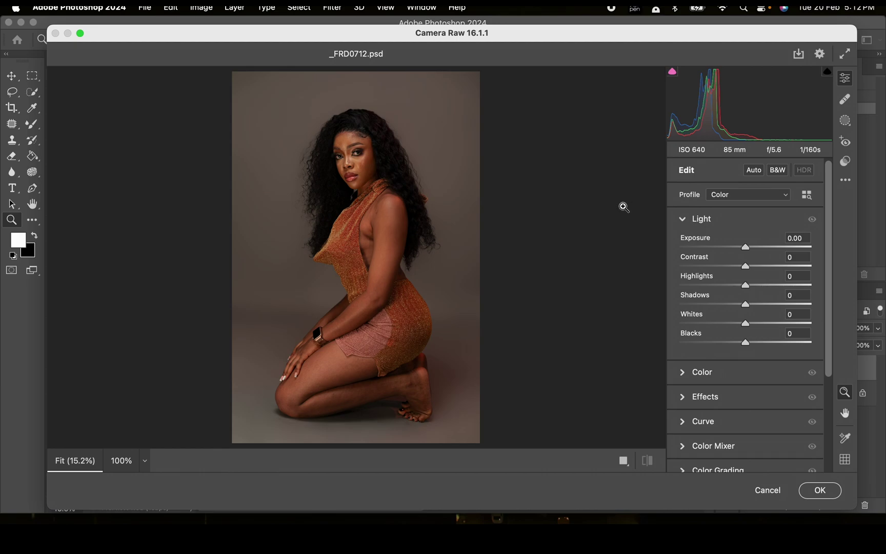
Step: Set Exposure to +0.35 and cool the Temperature to -8 in Camera Raw
left_click_drag(745, 247, 749, 246)
scroll(831, 207, "down", 1)
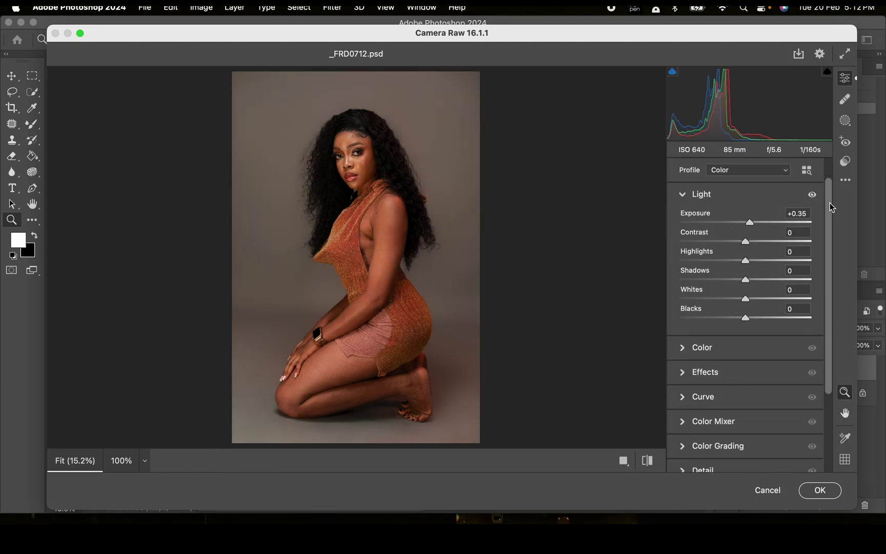
left_click(688, 349)
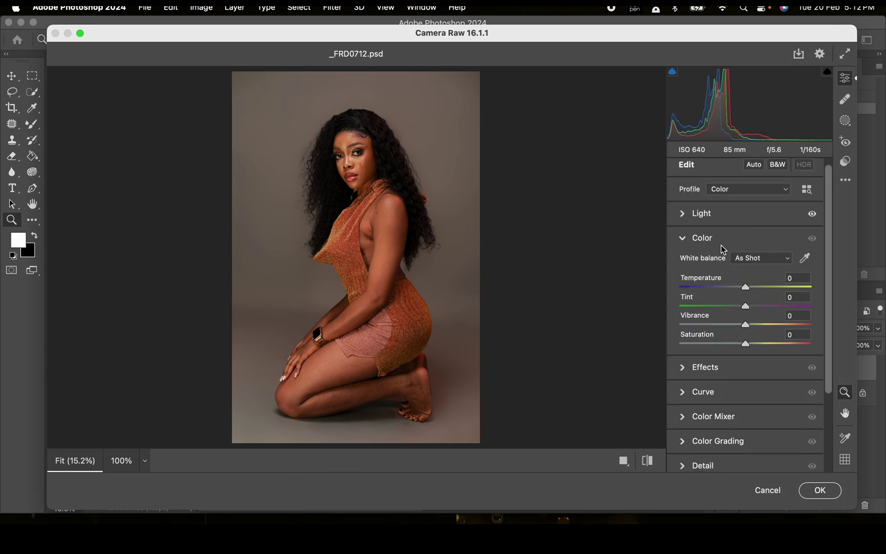
left_click_drag(745, 290, 740, 292)
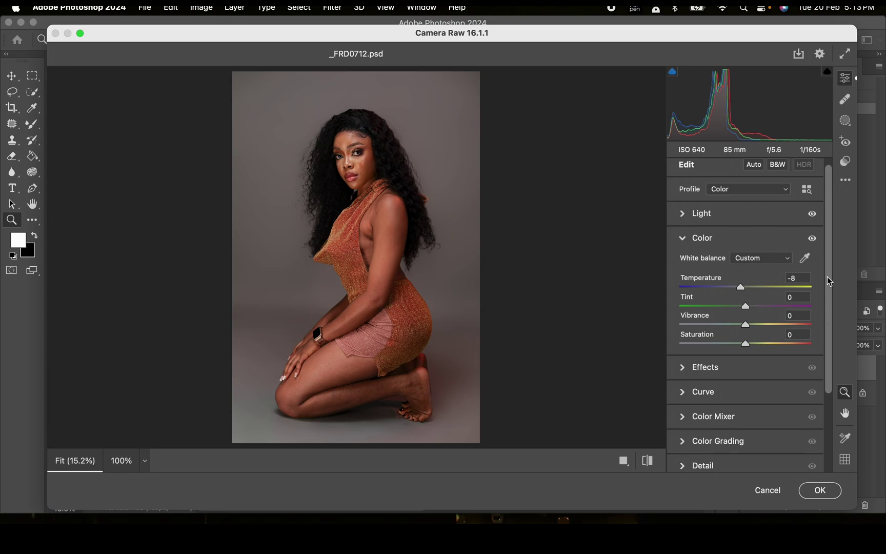
left_click_drag(829, 281, 830, 303)
Step: Try a vignette under Effects, then reset it back to 0
left_click(684, 342)
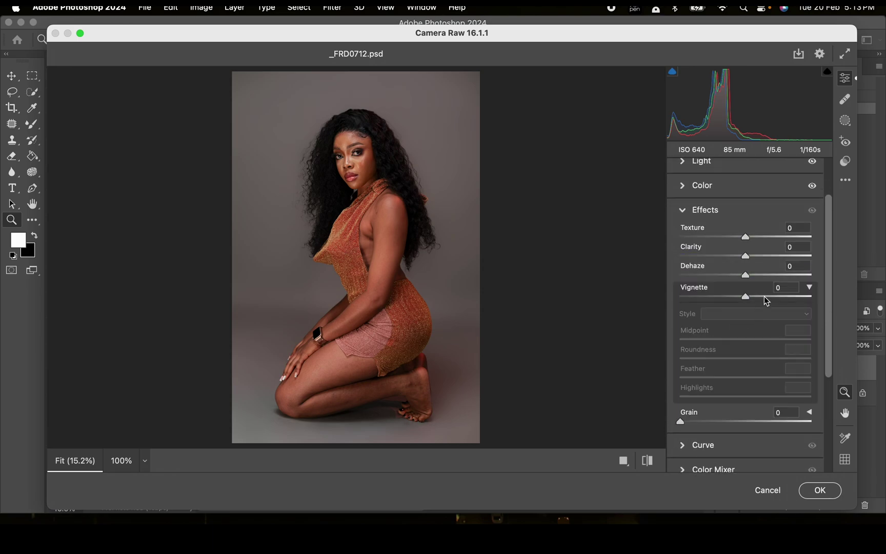
left_click_drag(750, 296, 733, 297)
double_click(735, 297)
scroll(825, 236, "down", 4)
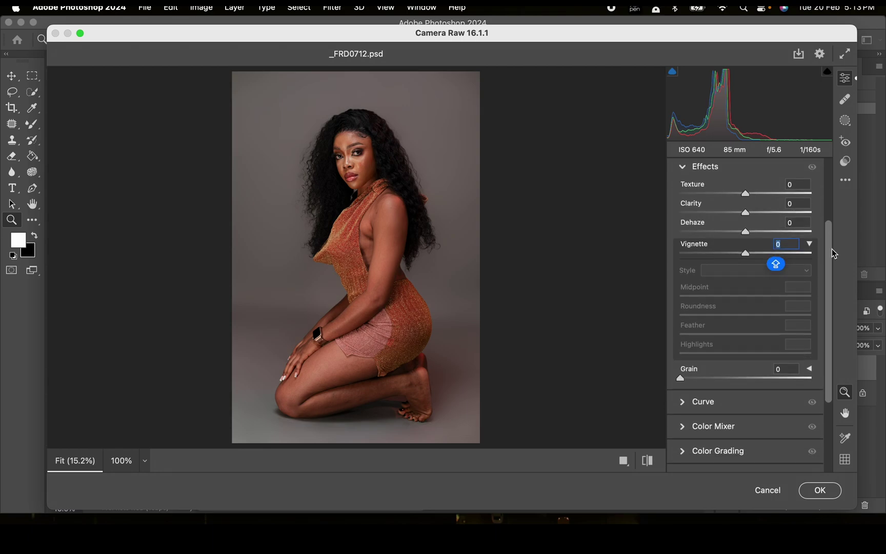
scroll(831, 249, "up", 2)
scroll(831, 244, "up", 1)
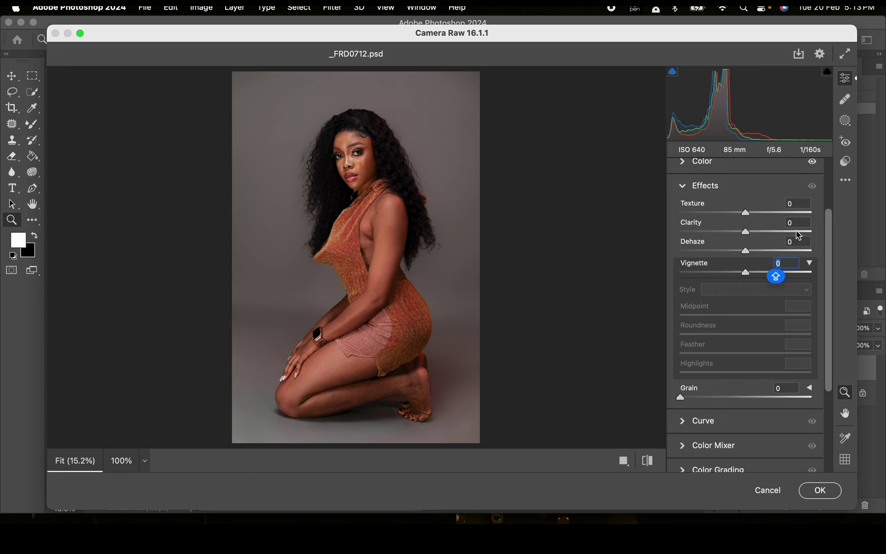
left_click_drag(828, 232, 828, 259)
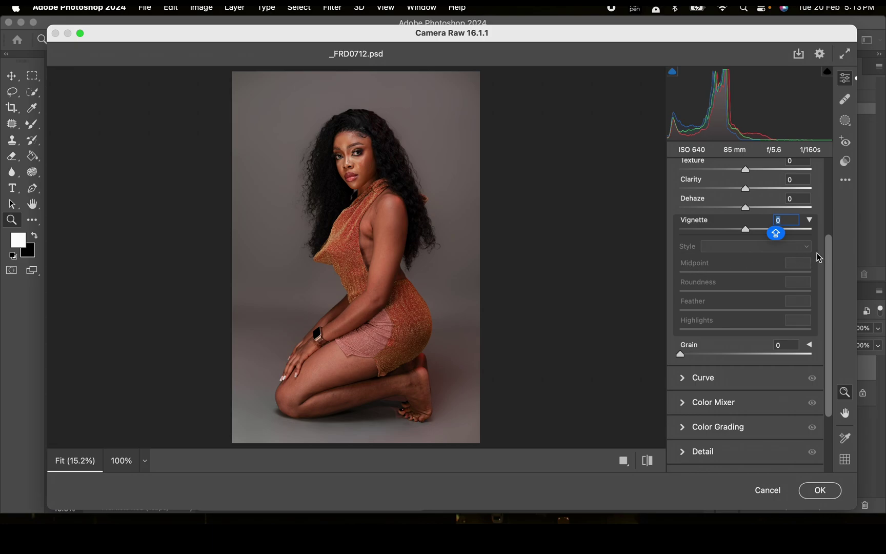
left_click_drag(828, 254, 828, 169)
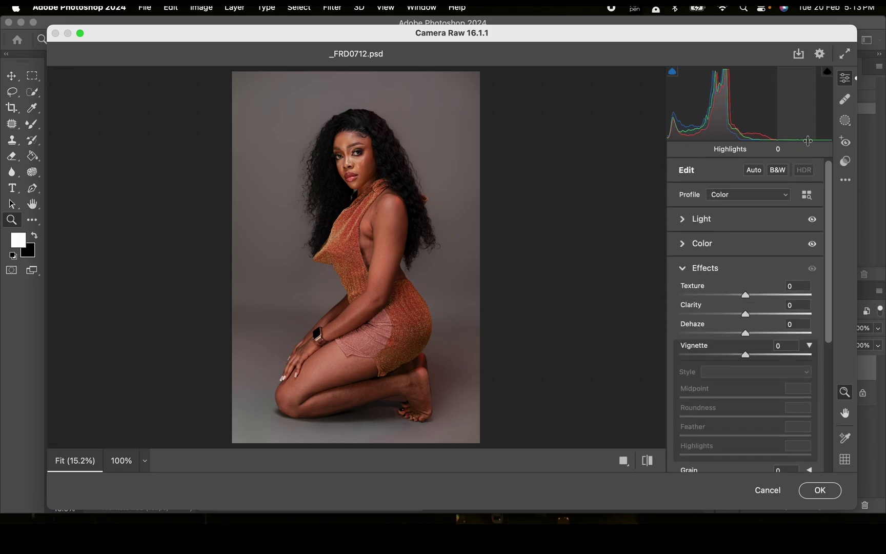
Step: Add a linear gradient mask from the top right toward the face, tinted orange
left_click(846, 122)
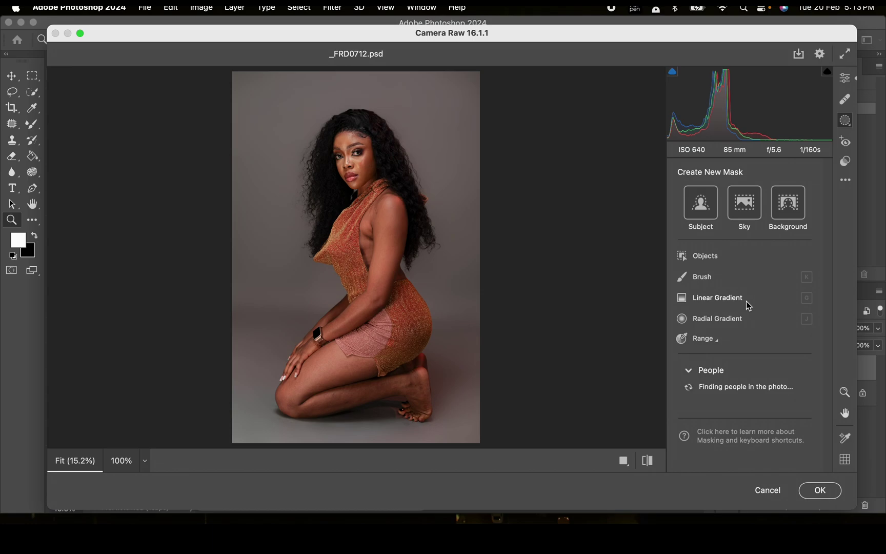
left_click(718, 298)
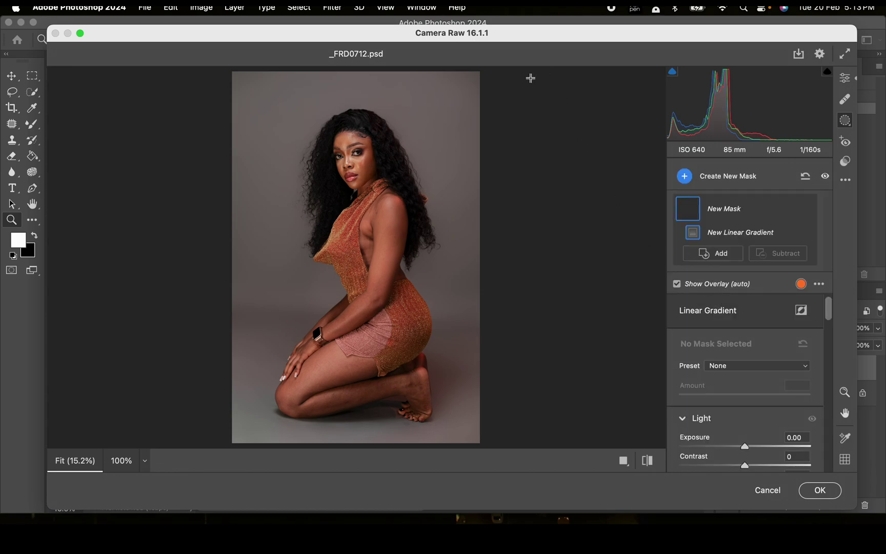
left_click_drag(530, 78, 338, 197)
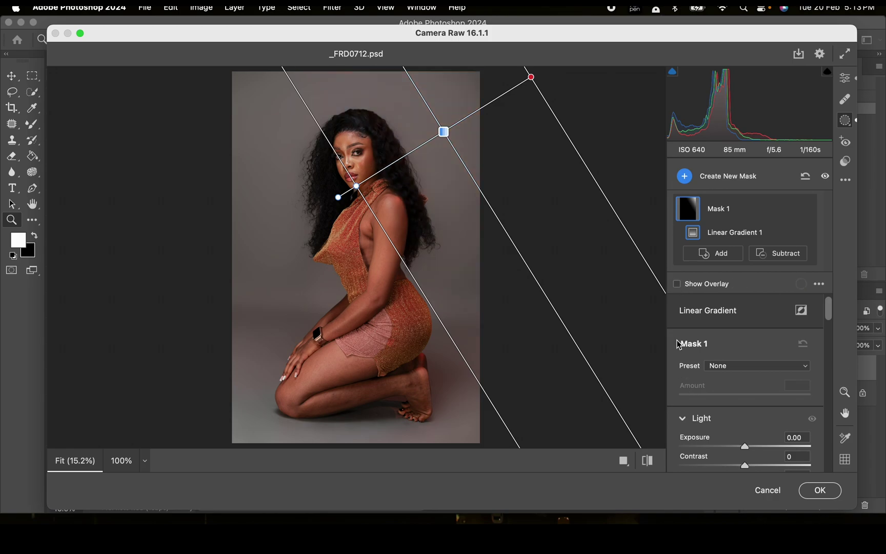
scroll(689, 392, "down", 3)
left_click_drag(833, 309, 831, 359)
left_click(798, 373)
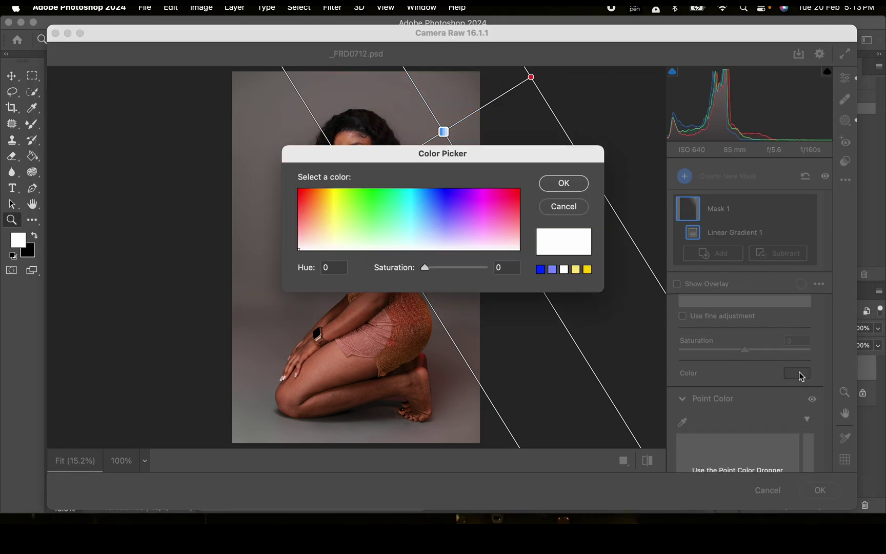
left_click_drag(339, 208, 318, 201)
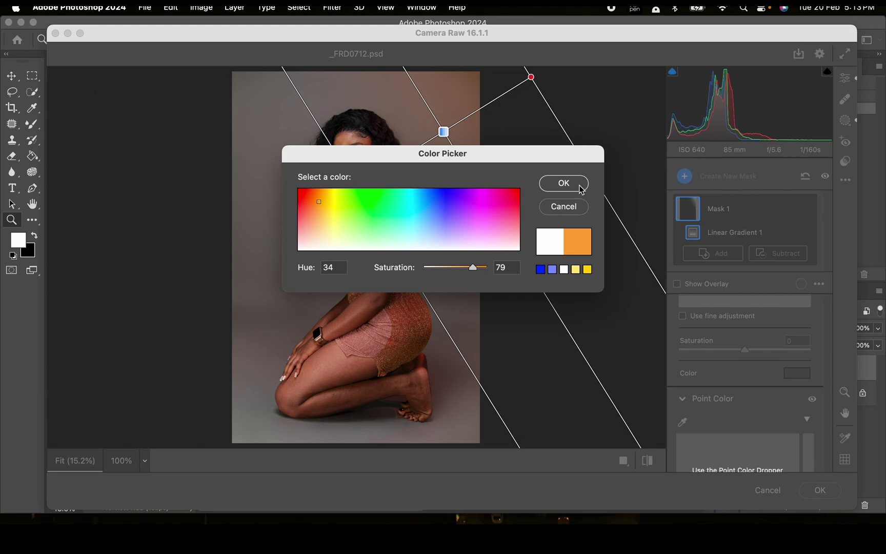
left_click(563, 183)
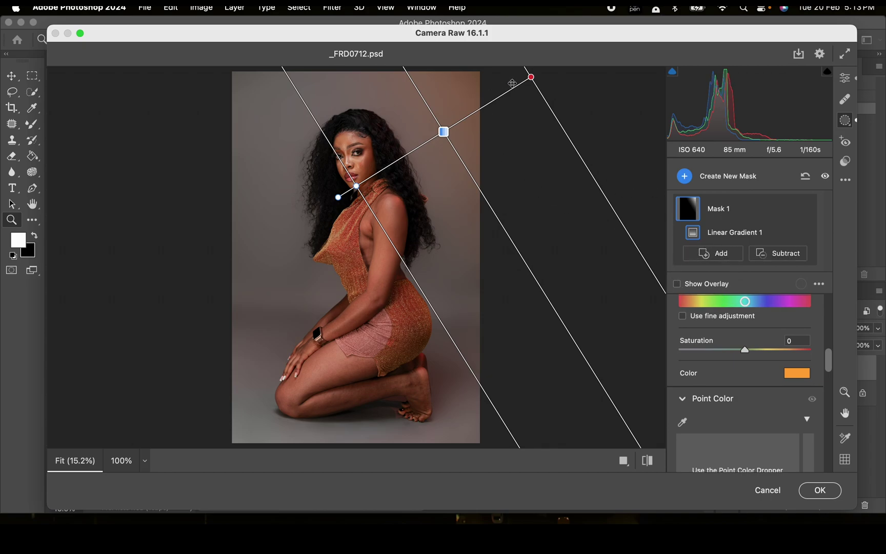
Step: Nudge the masked area's saturation up, warm it to Temperature +13, and apply the filter
left_click_drag(747, 349, 749, 346)
left_click_drag(830, 357, 827, 336)
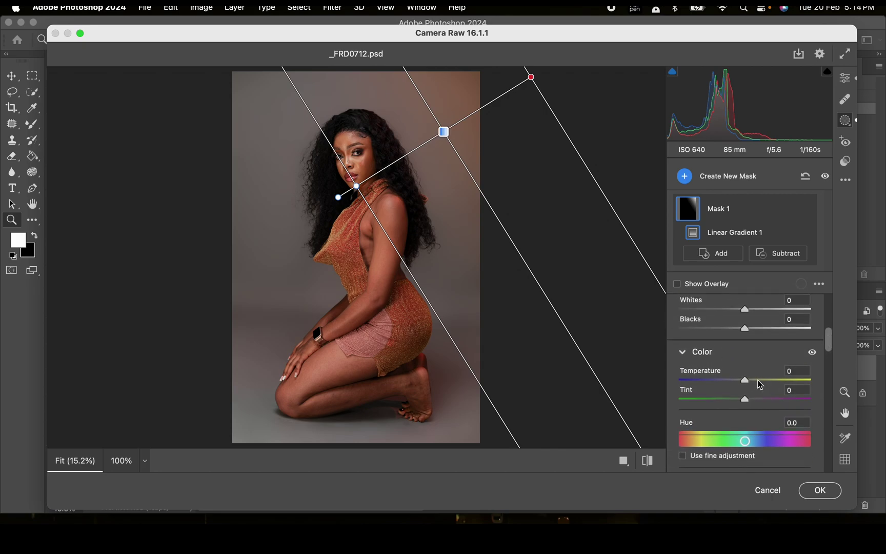
left_click_drag(758, 380, 750, 379)
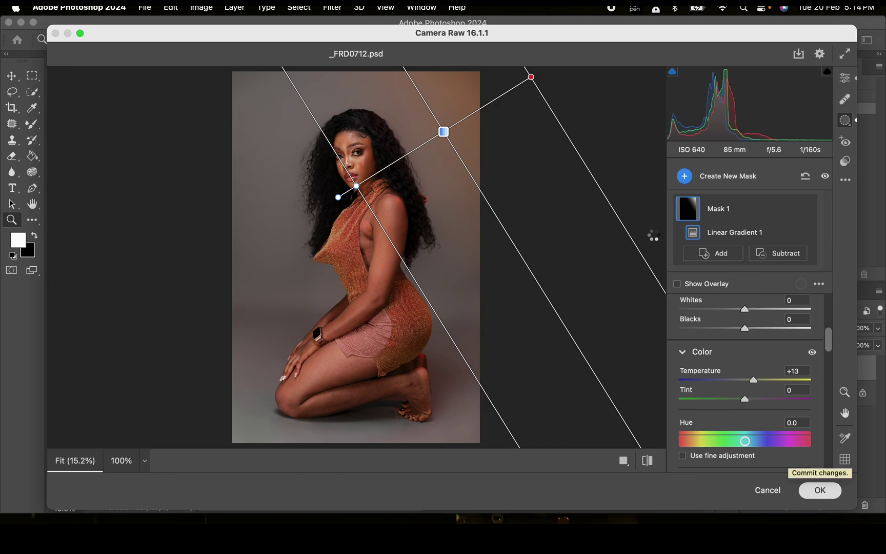
key("Return")
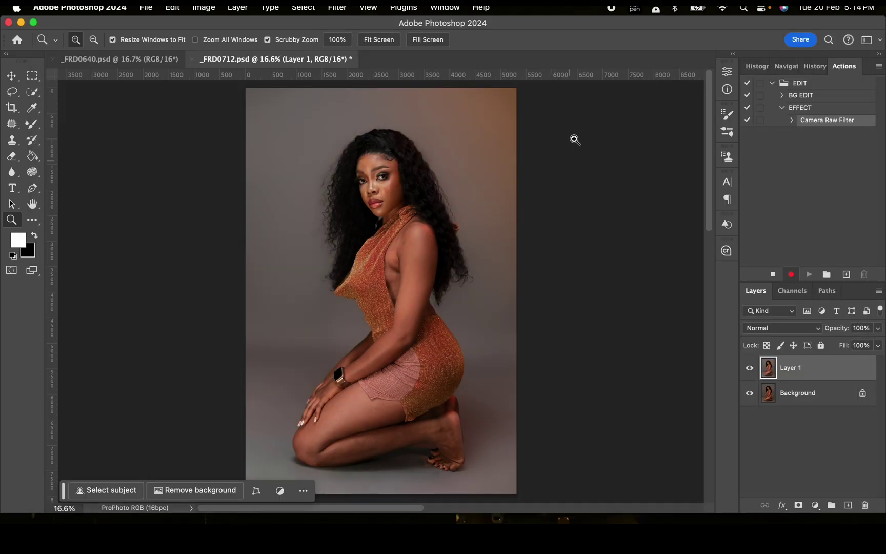
Step: Stop recording EFFECT, replace Layer 1 with a fresh Background copy, and replay EFFECT on it
left_click(773, 276)
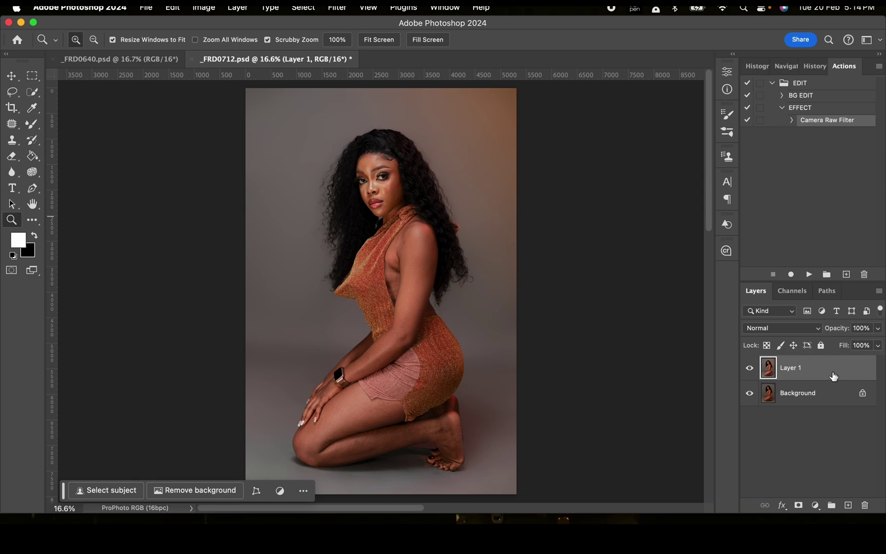
key("Delete")
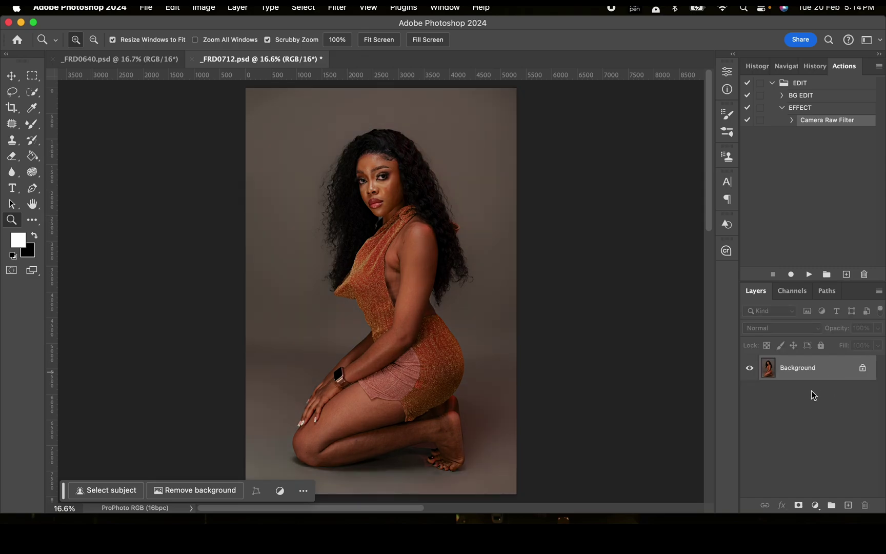
key("super+j")
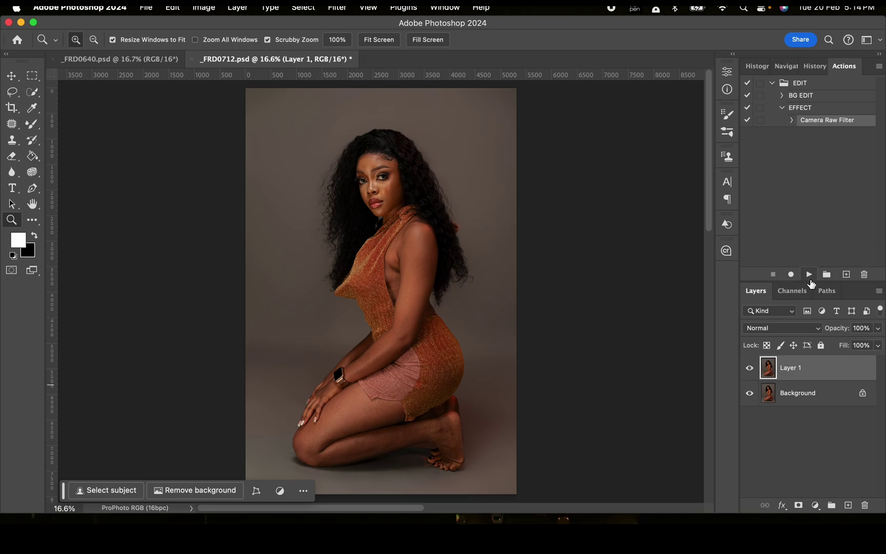
left_click(808, 275)
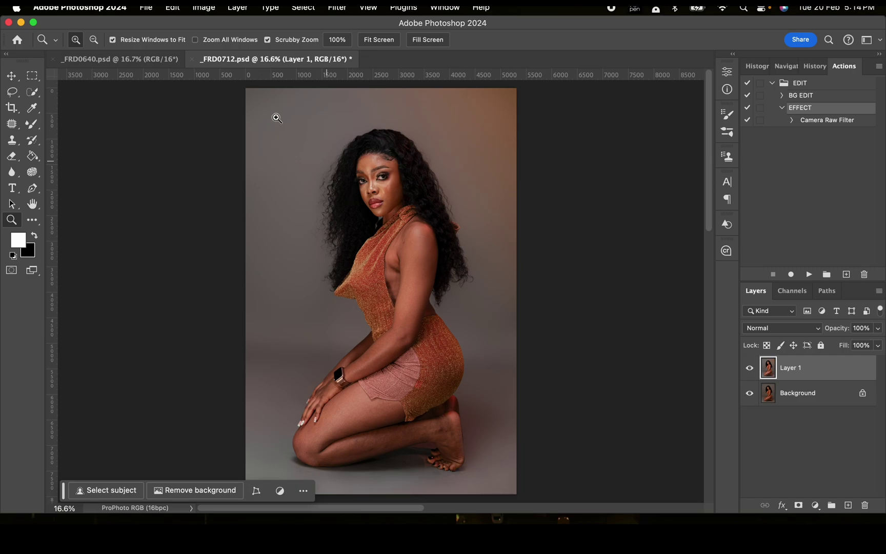
Step: Play EFFECT's Camera Raw Filter step on _FRD0640.psd, then return to _FRD0712.psd
left_click(157, 58)
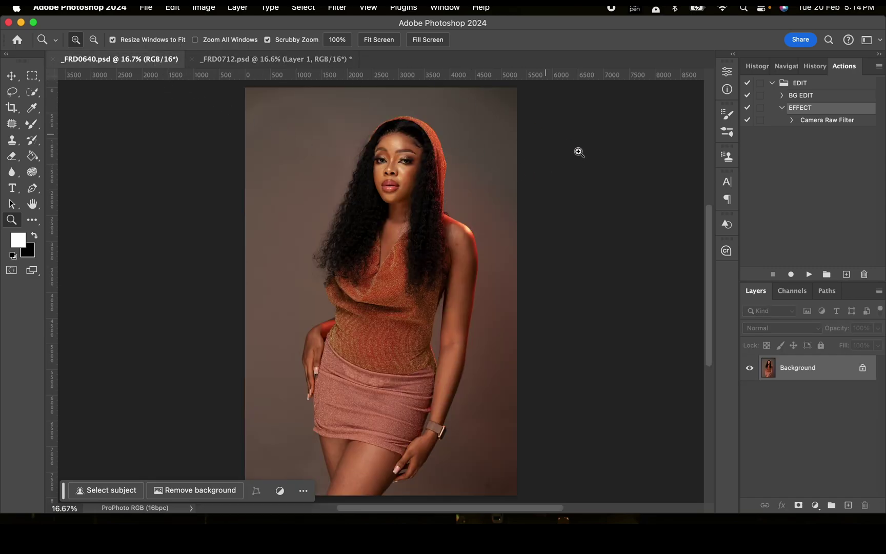
left_click(815, 121)
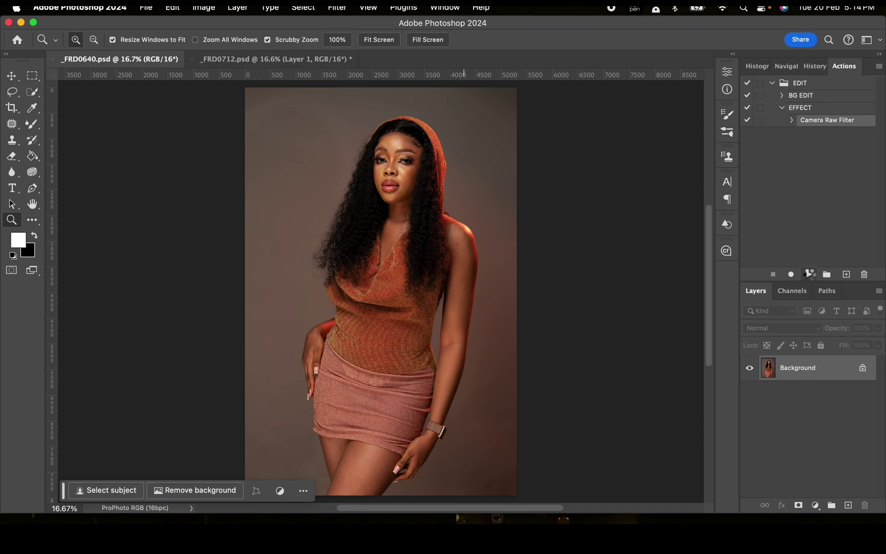
left_click(809, 275)
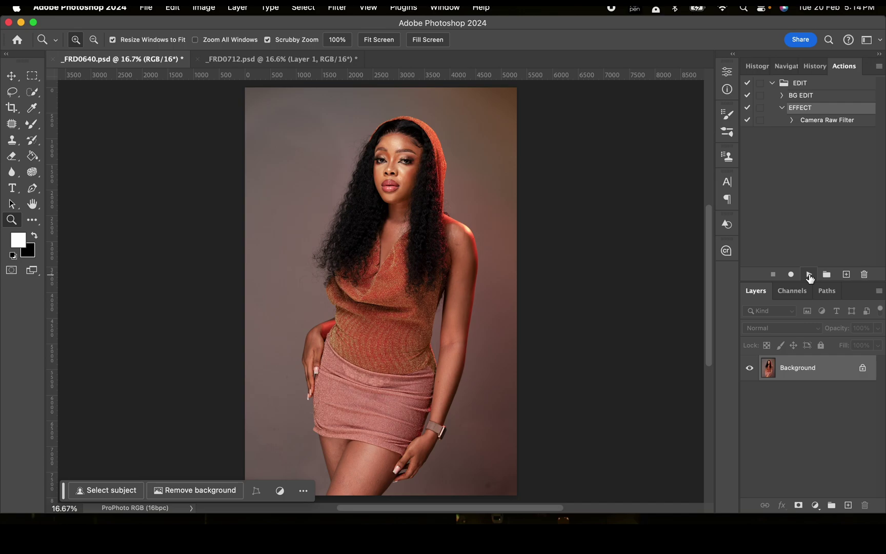
key("ctrl+Tab")
left_click(782, 108)
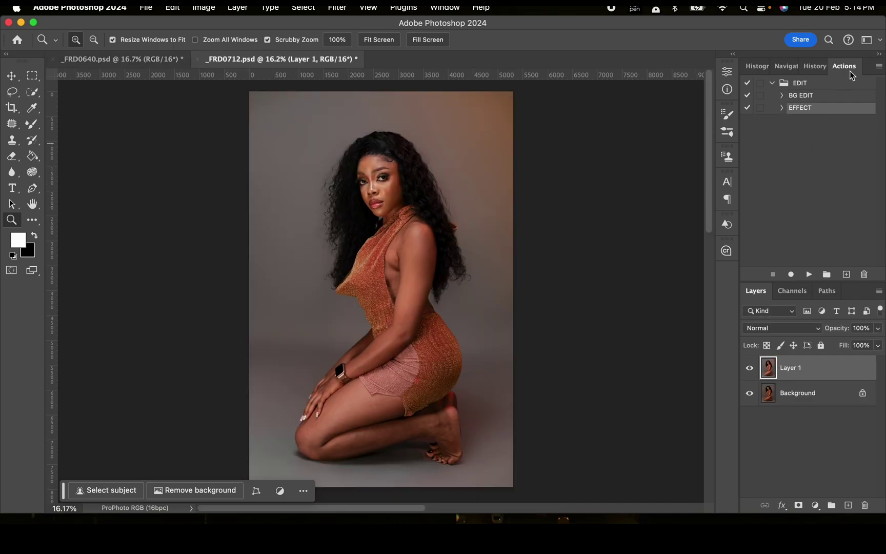
left_click(880, 68)
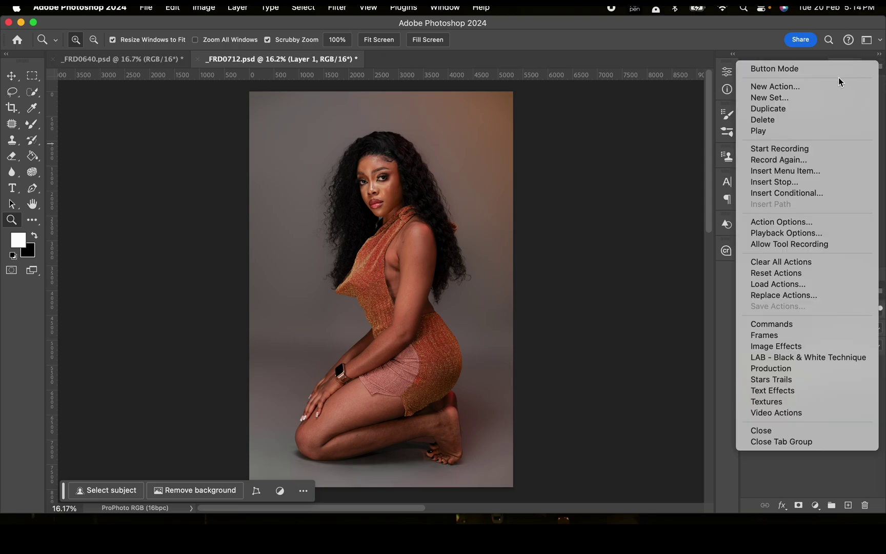
left_click(809, 71)
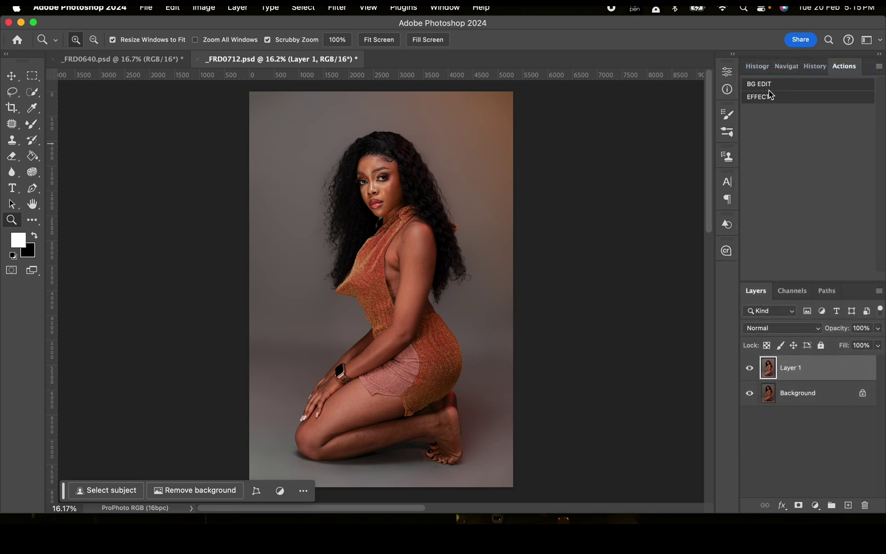
left_click(878, 66)
left_click(800, 70)
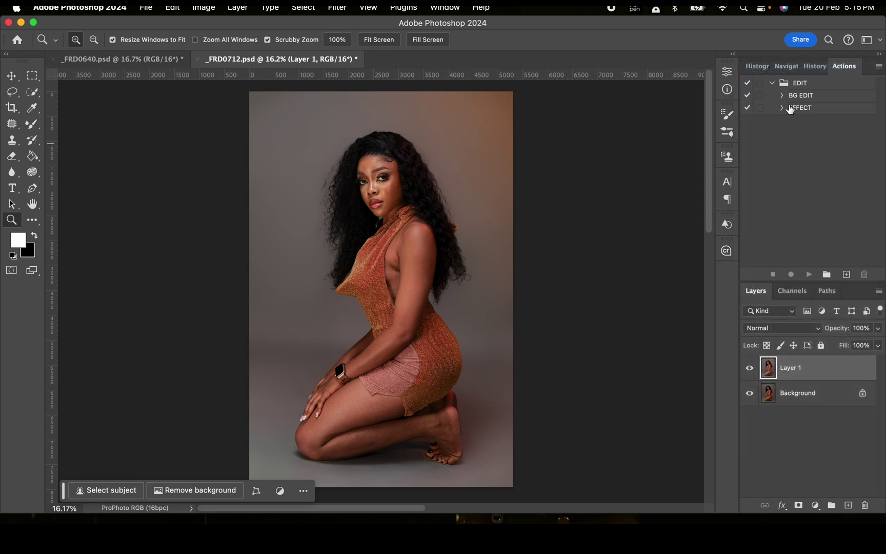
left_click(878, 66)
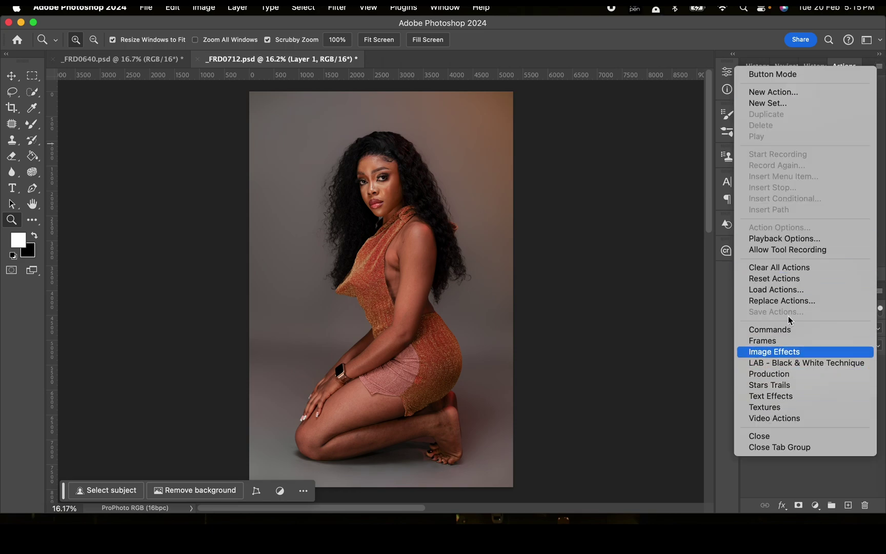
left_click(815, 115)
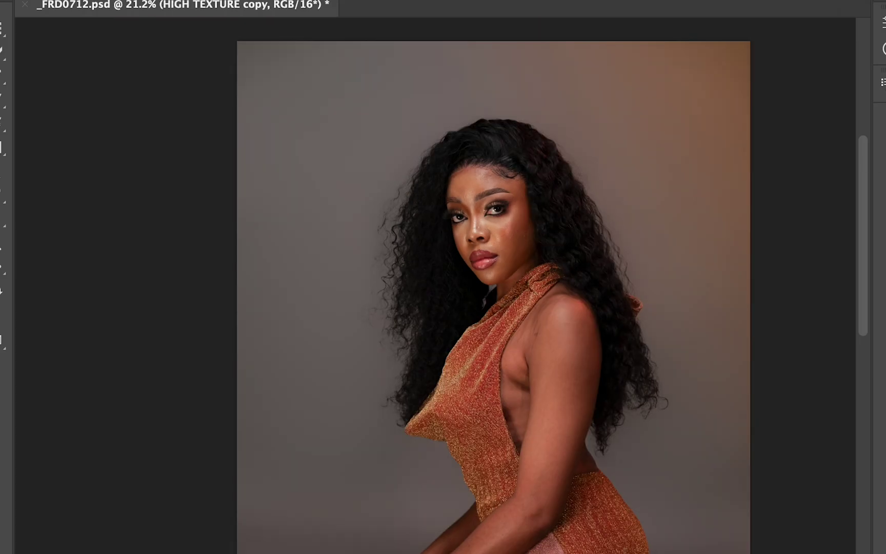
Step: Enlarge the brush, zoom out over the portrait, and open _FRD0712.jpg as a new document
scroll(488, 200, "up", 5)
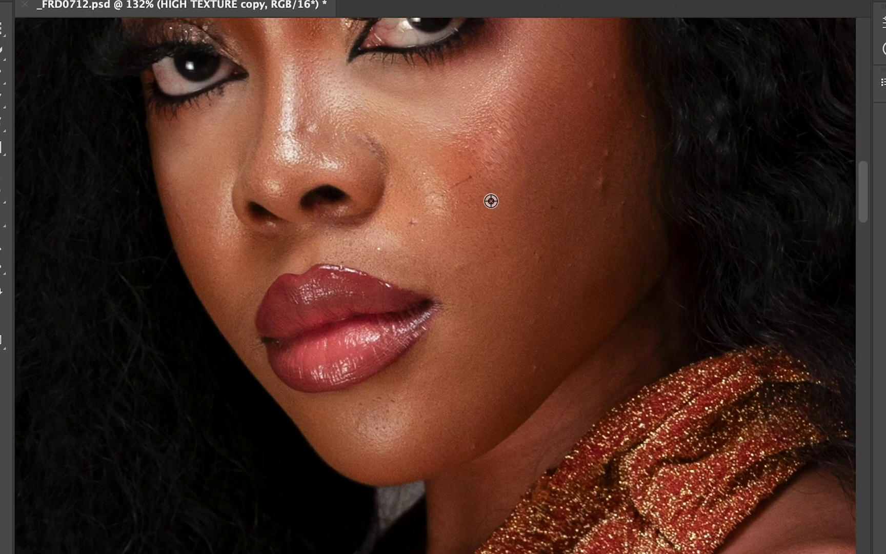
left_click(620, 196)
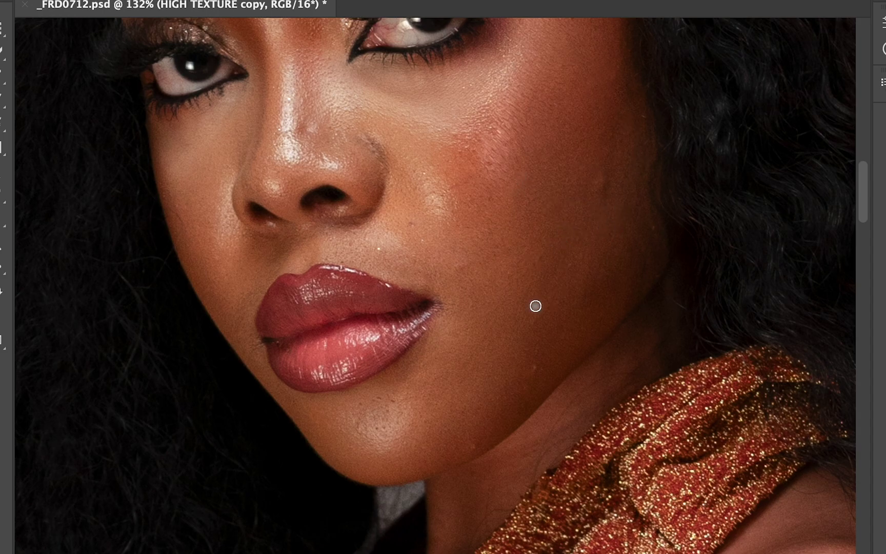
scroll(543, 312, "up", 10)
scroll(544, 312, "left", 3)
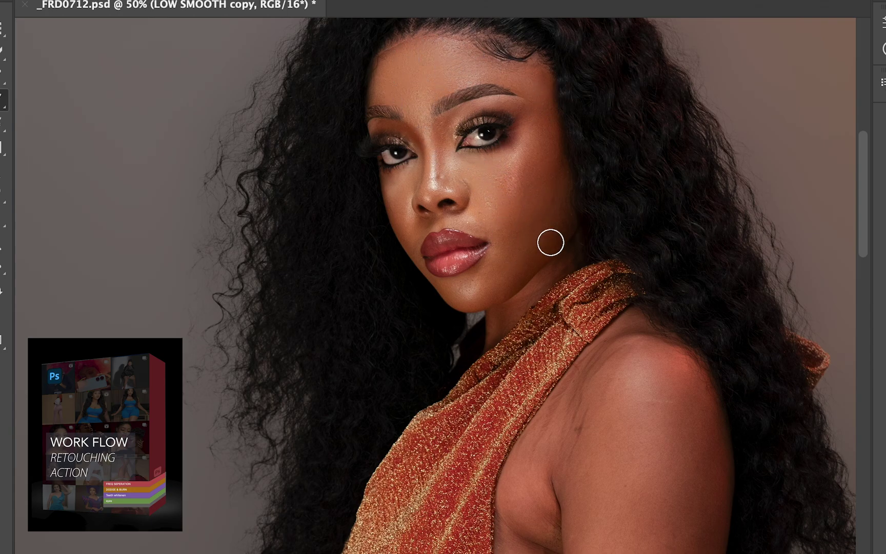
key("bracketright")
key("super+minus")
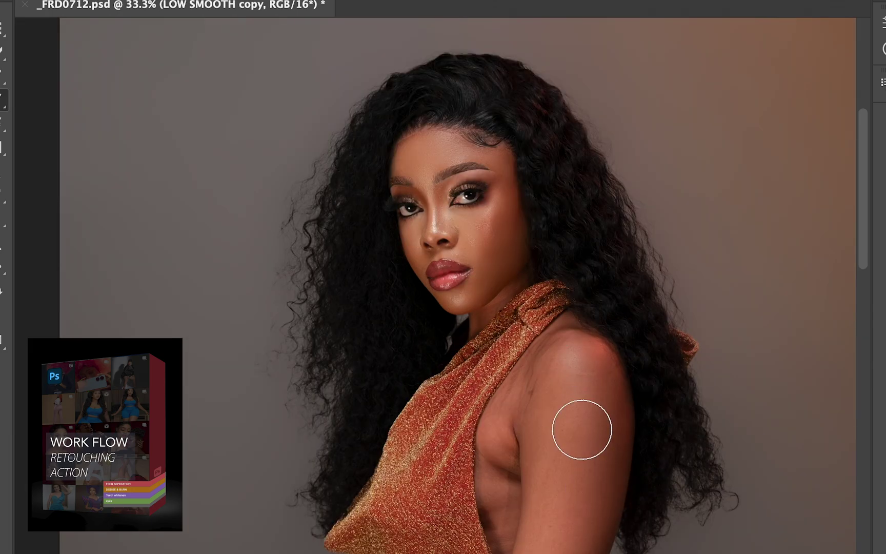
key("super+minus")
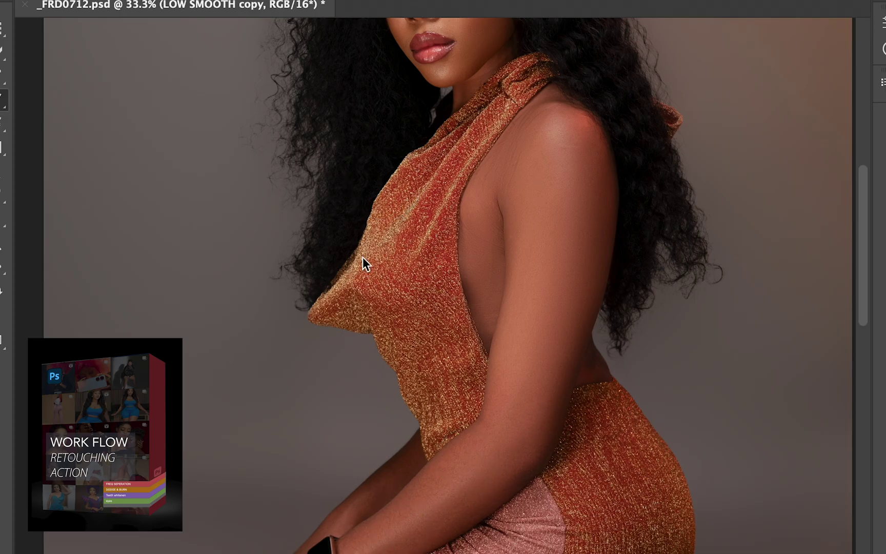
scroll(362, 257, "down", 10)
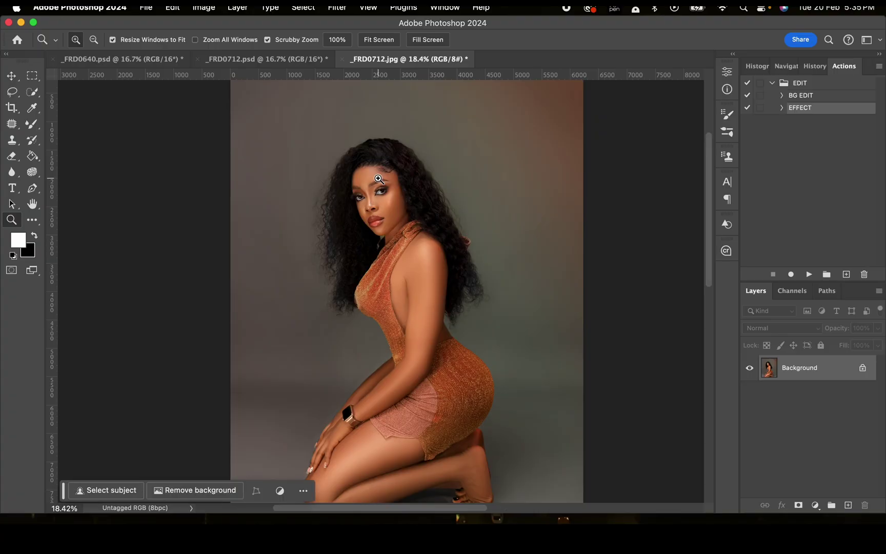
Step: Create a new action named LOGO in the EDIT set and start recording it
left_click_drag(439, 271, 420, 273)
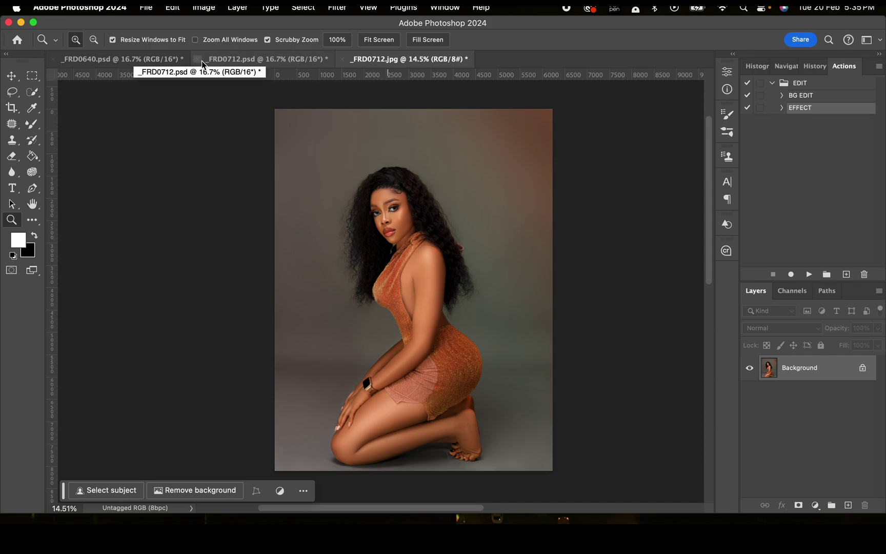
left_click(183, 59)
left_click(371, 60)
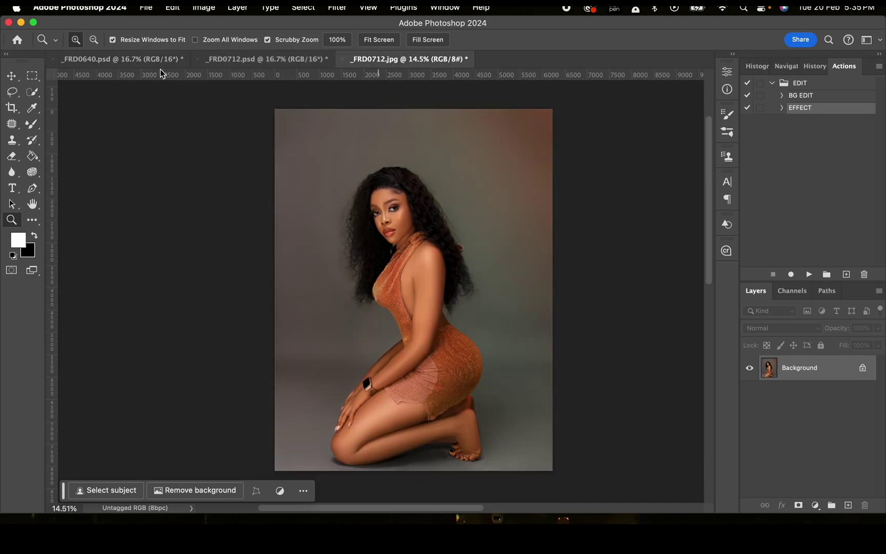
left_click_drag(447, 342, 444, 310)
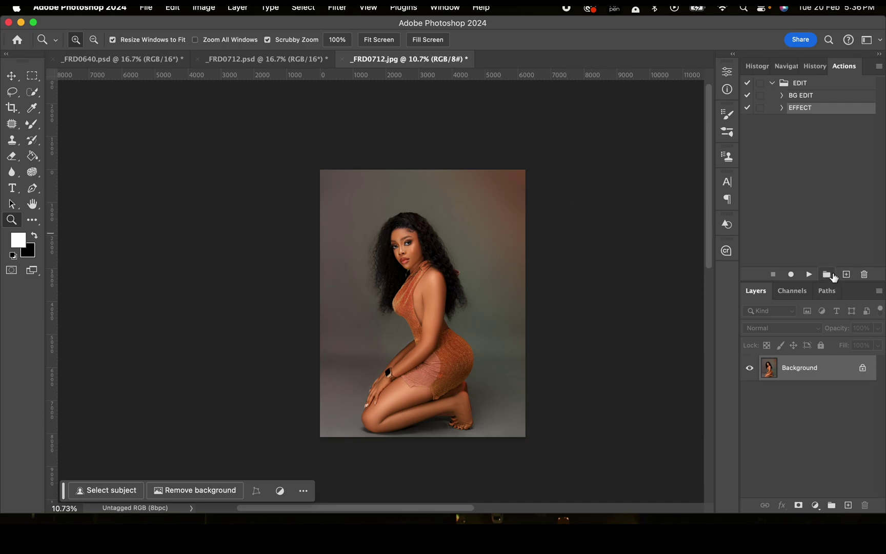
left_click(844, 275)
type("LOGO")
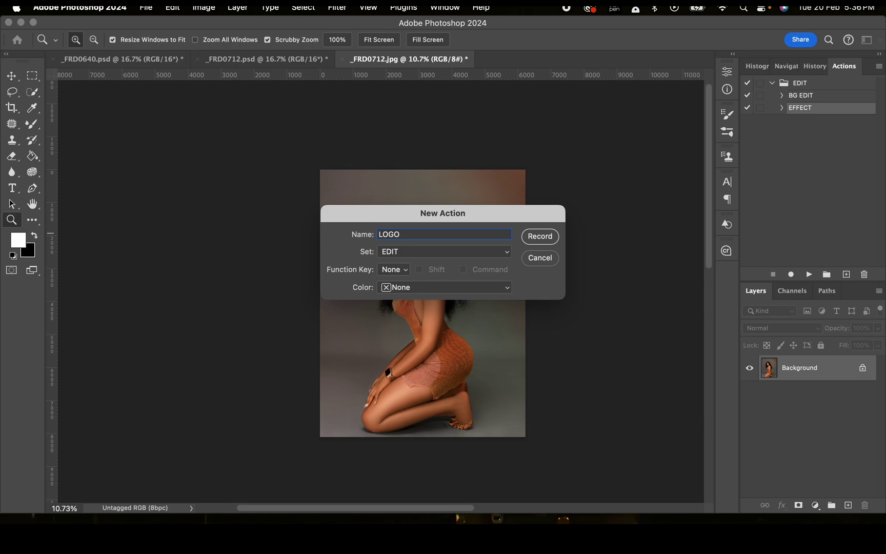
key("Return")
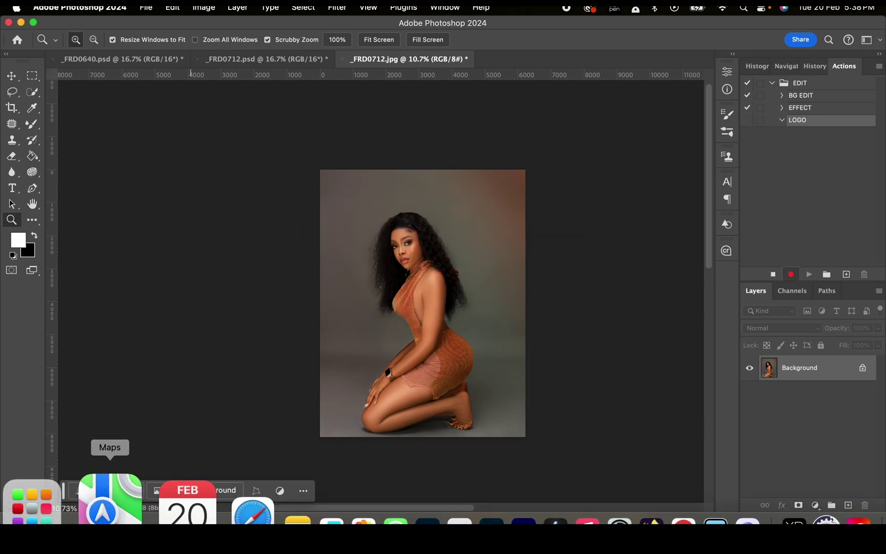
Step: Drag logoo copy.png from Finder onto the _FRD0712.jpg canvas
left_click(51, 499)
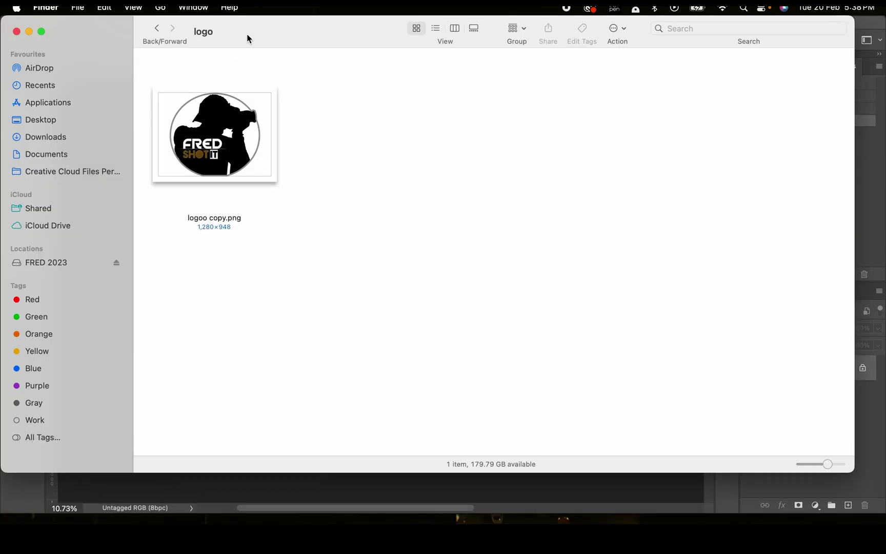
left_click_drag(246, 34, 606, 41)
left_click_drag(609, 149, 324, 359)
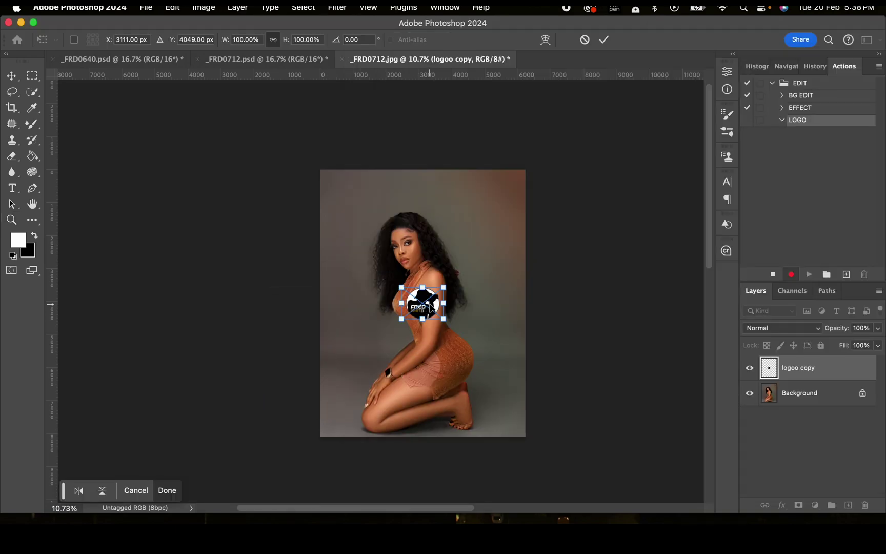
Step: Place the logo in the bottom-right corner, blended in Screen mode at 40% opacity
left_click_drag(432, 308, 489, 407)
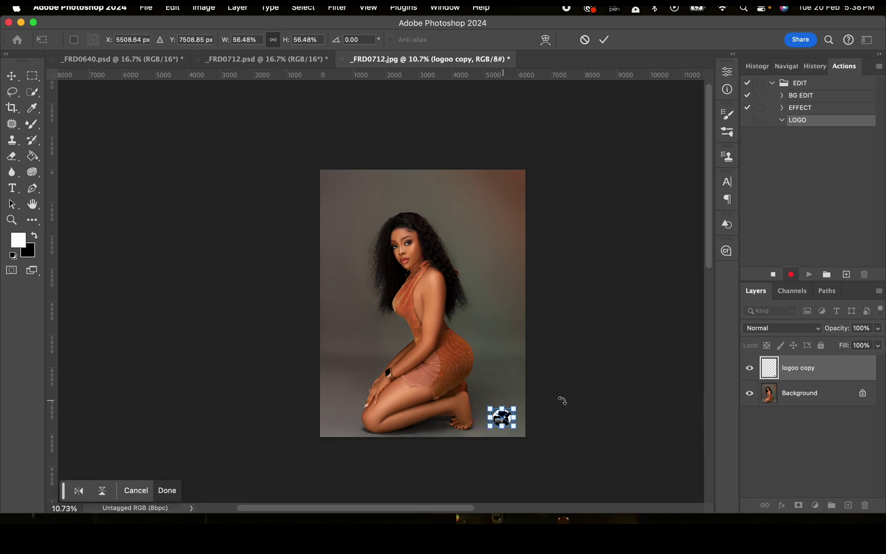
key("Return")
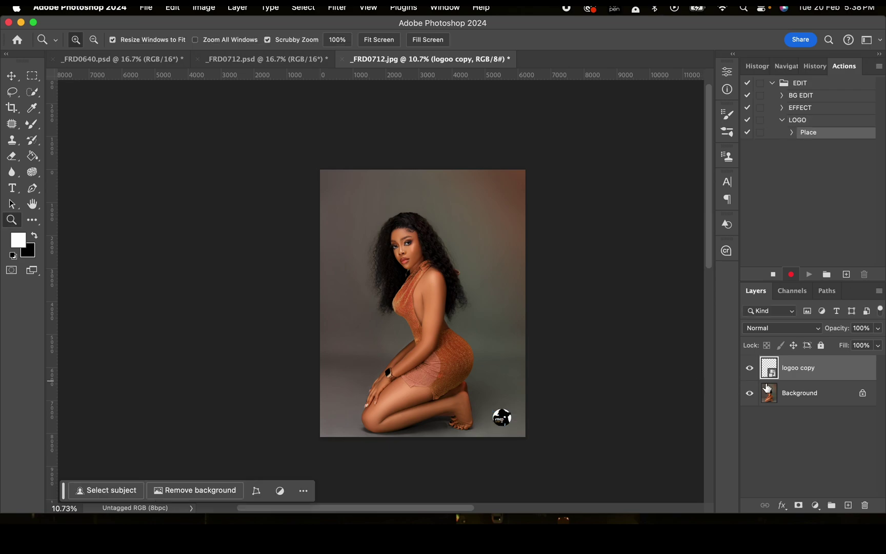
left_click(779, 334)
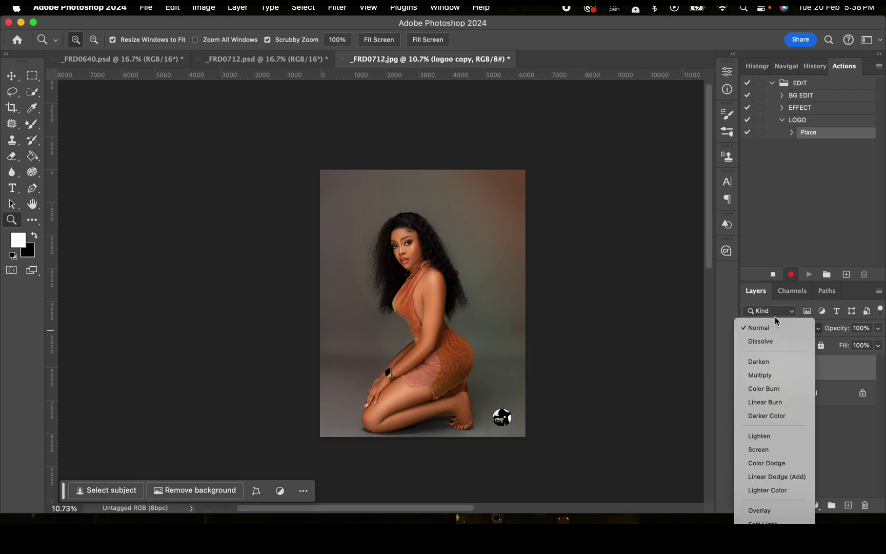
left_click(762, 454)
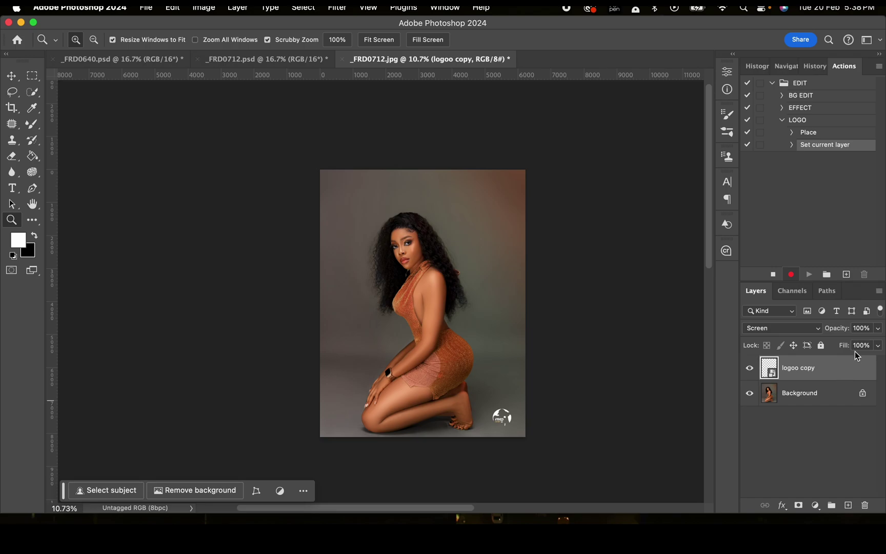
left_click(877, 330)
left_click_drag(849, 347, 844, 346)
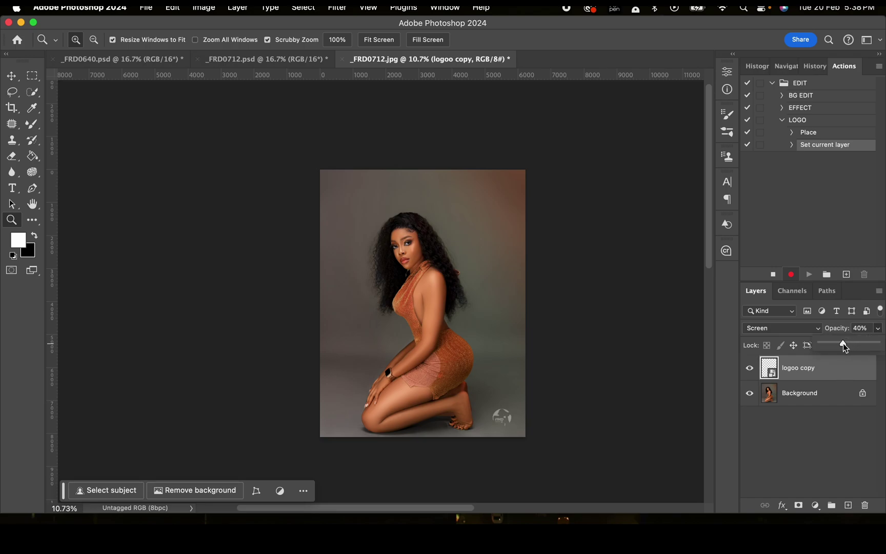
Step: Stop recording the LOGO action and collapse its steps
left_click(772, 274)
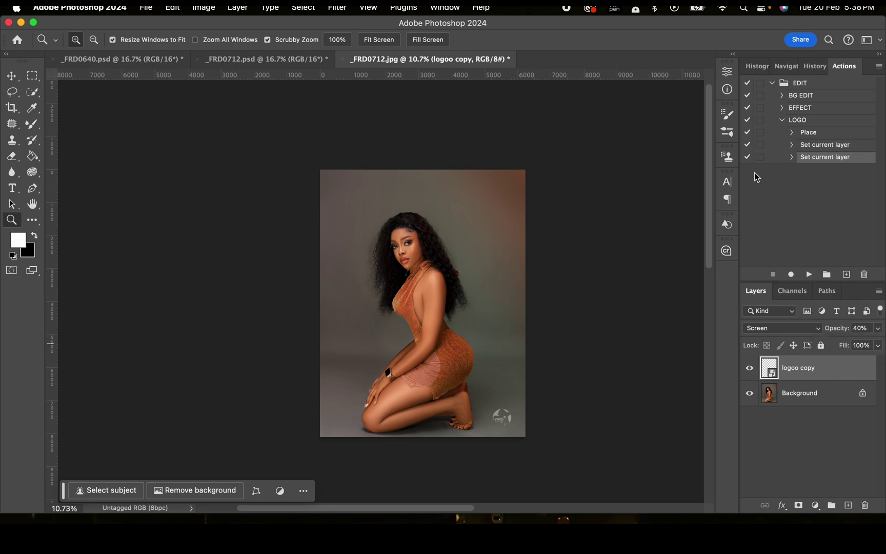
left_click(789, 122)
left_click(782, 120)
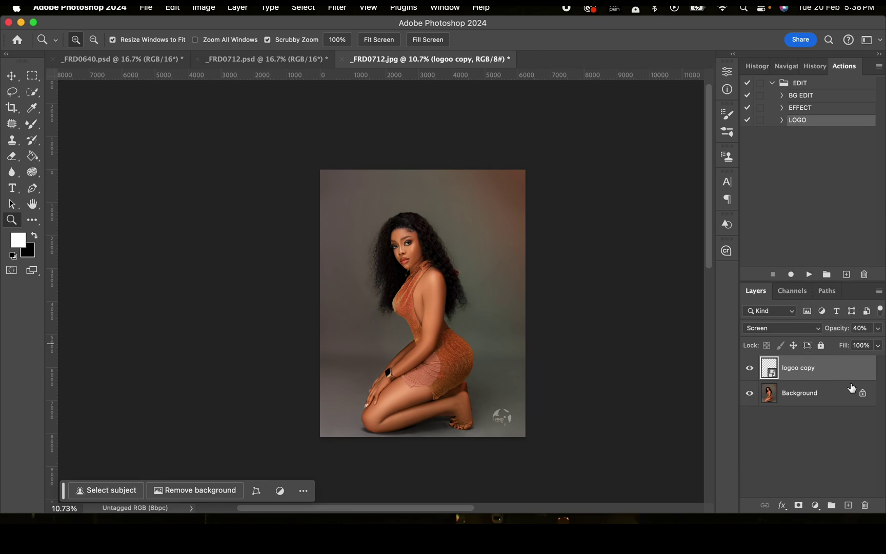
Step: Delete the logoo copy layer and replay LOGO to restore the watermark on _FRD0712.jpg
left_click_drag(842, 373, 864, 506)
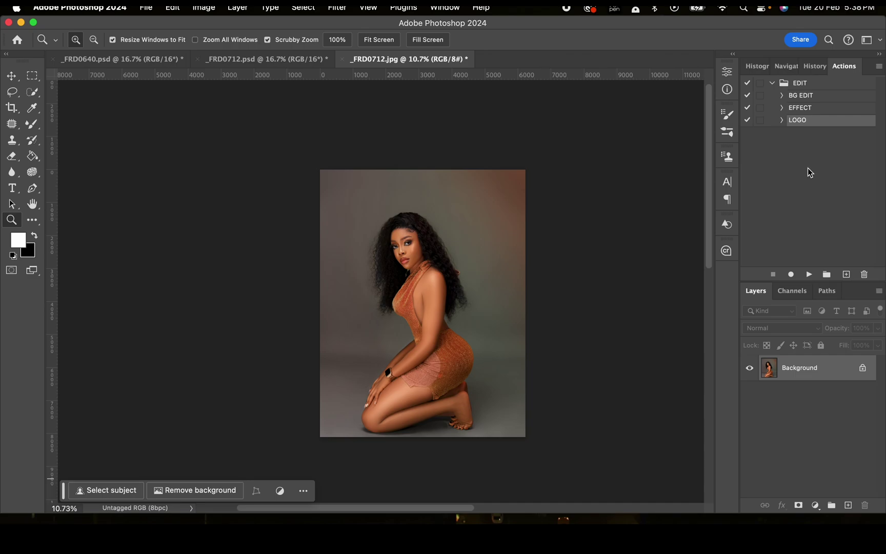
left_click(808, 274)
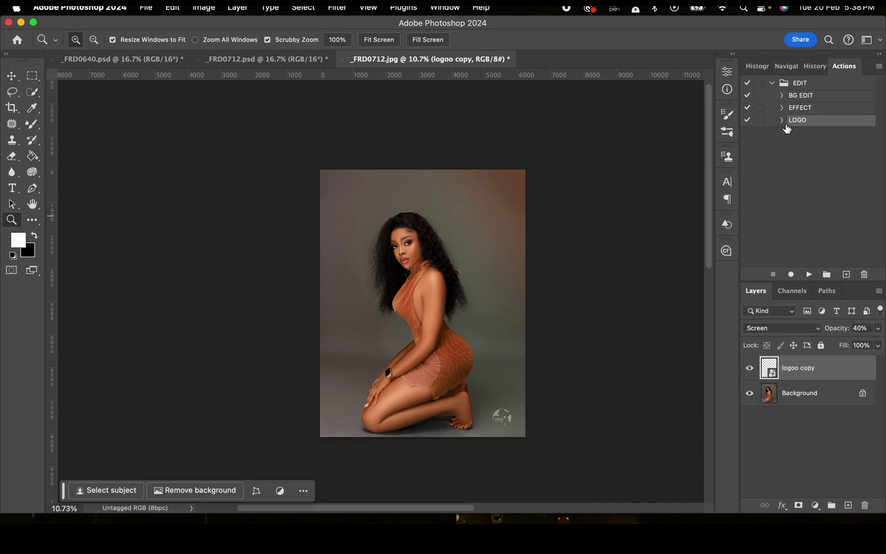
left_click_drag(515, 443, 330, 164)
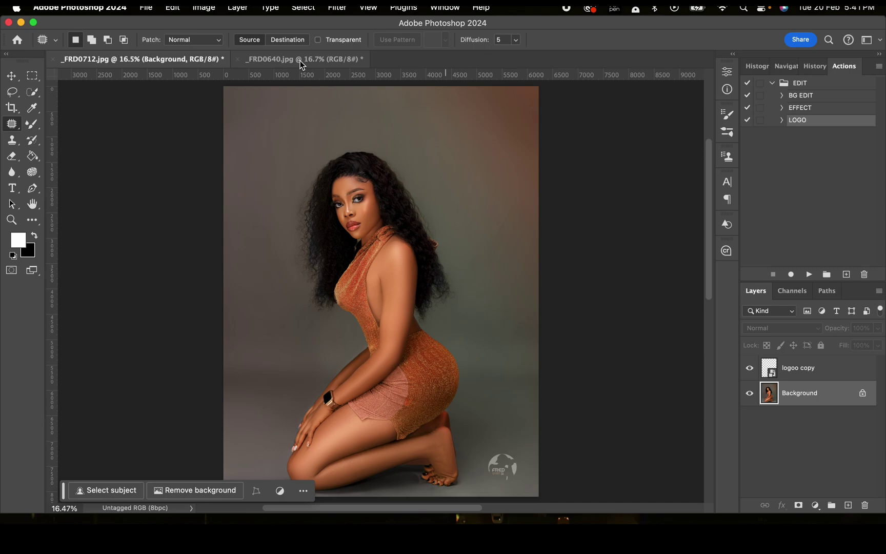
Step: Run LOGO on _FRD0640.jpg, check the added watermark, then return to _FRD0712.jpg
left_click(302, 61)
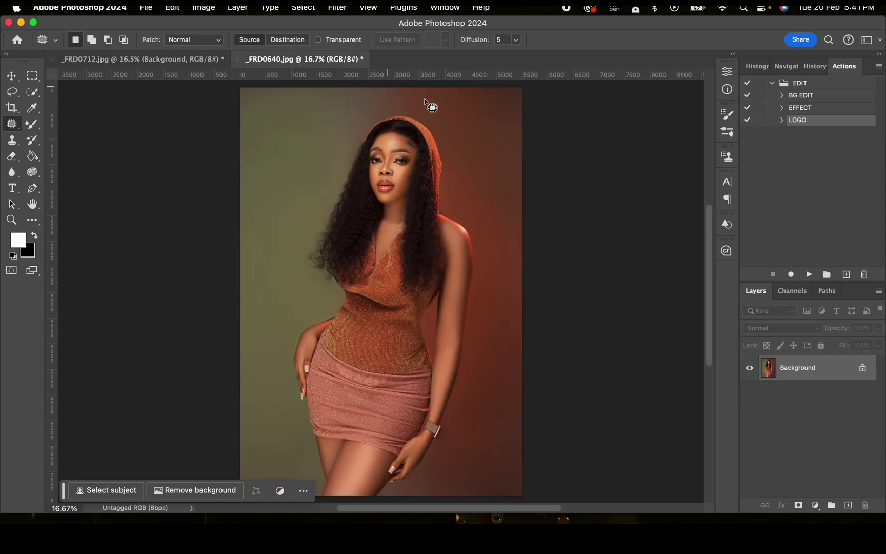
key("z")
left_click_drag(480, 195, 459, 192)
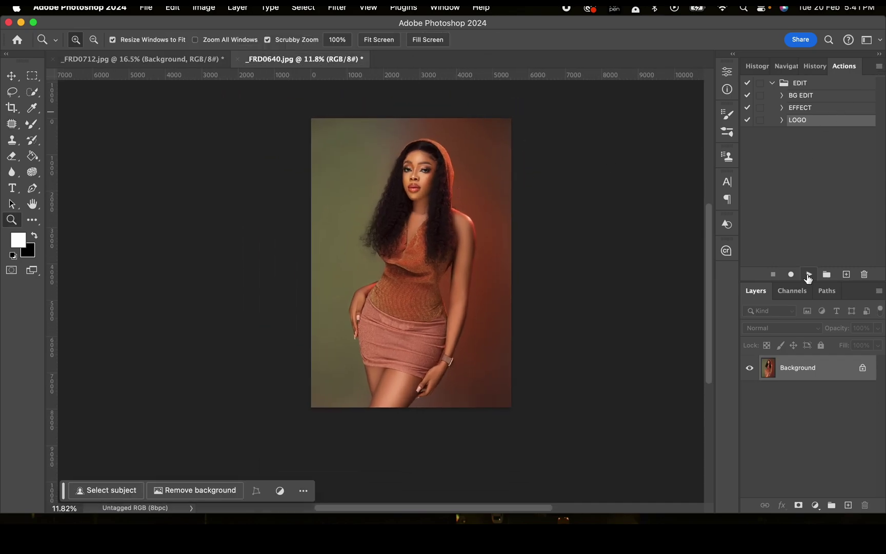
left_click(809, 275)
left_click_drag(494, 399, 494, 378)
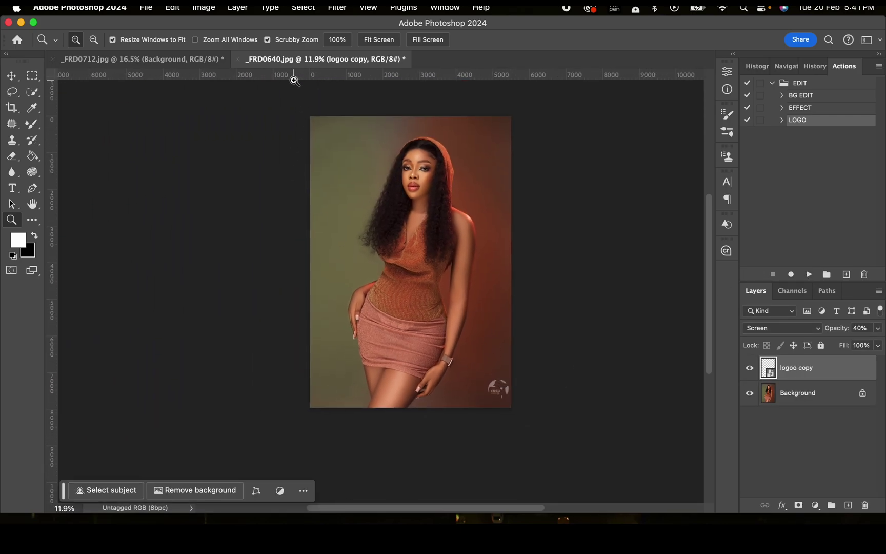
left_click(201, 59)
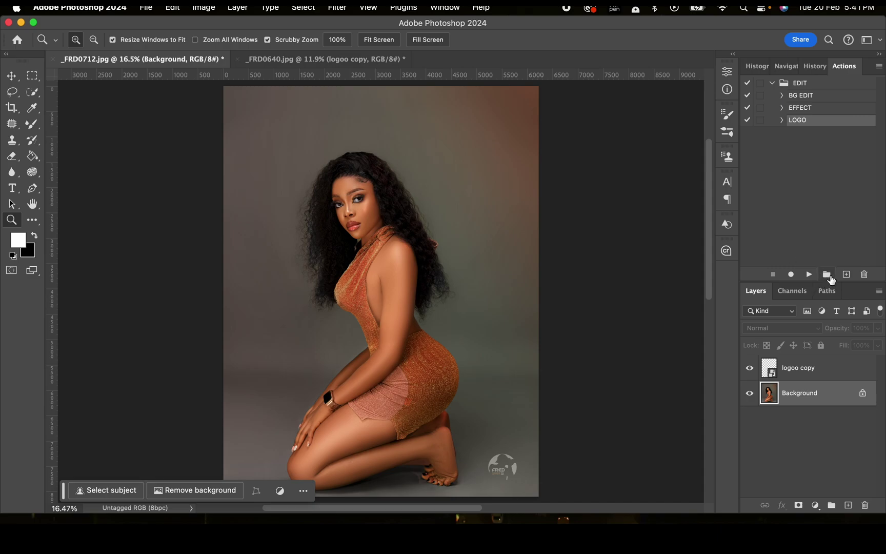
Step: Create a new action named SAVE in the EDIT set and start recording it
left_click(846, 275)
type("SAVE")
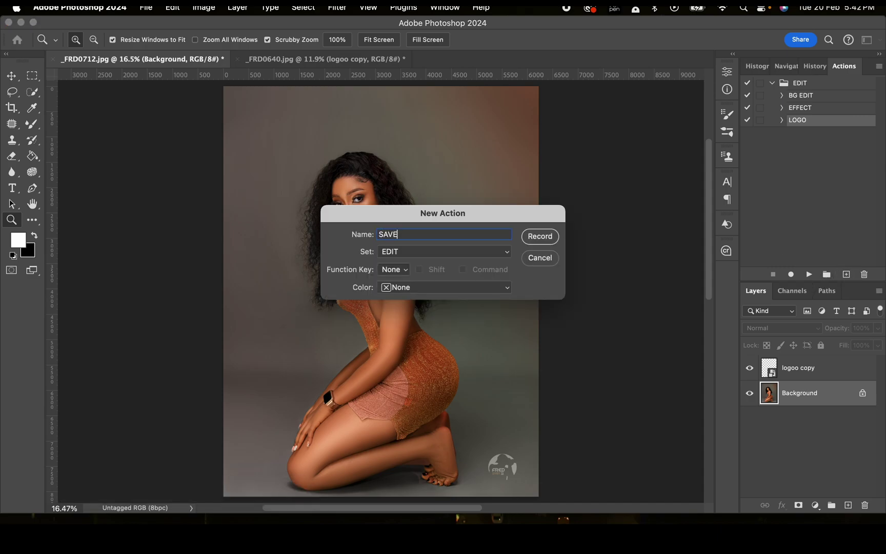
key("Return")
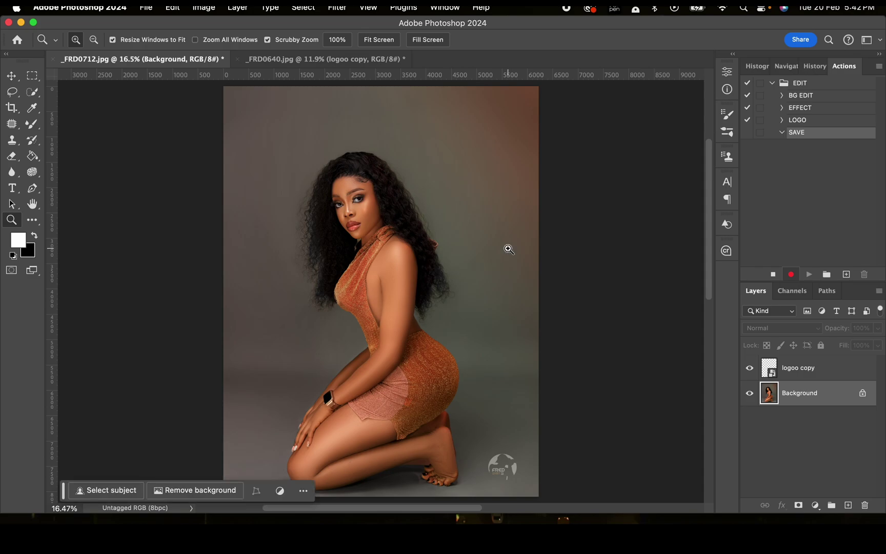
Step: Open File > Export > Save for Web (Legacy), set to JPEG at quality 95
left_click(147, 8)
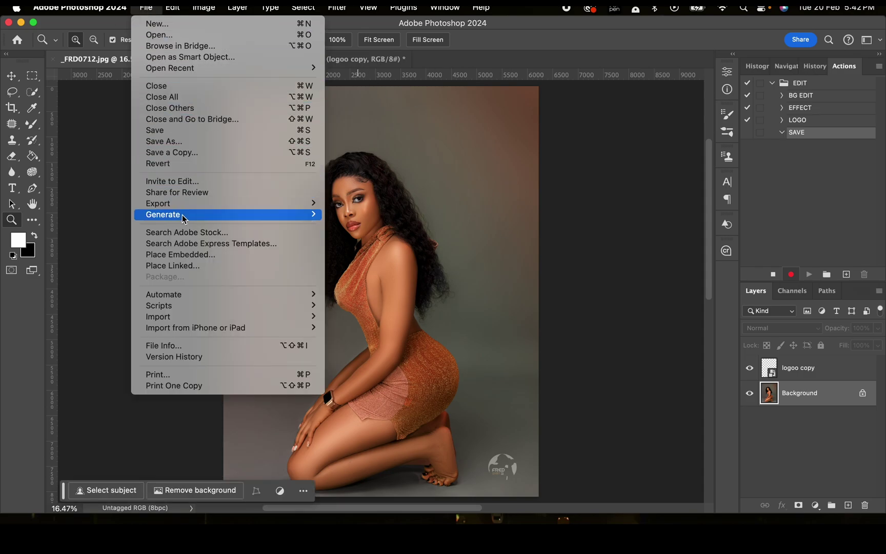
mouse_move(197, 204)
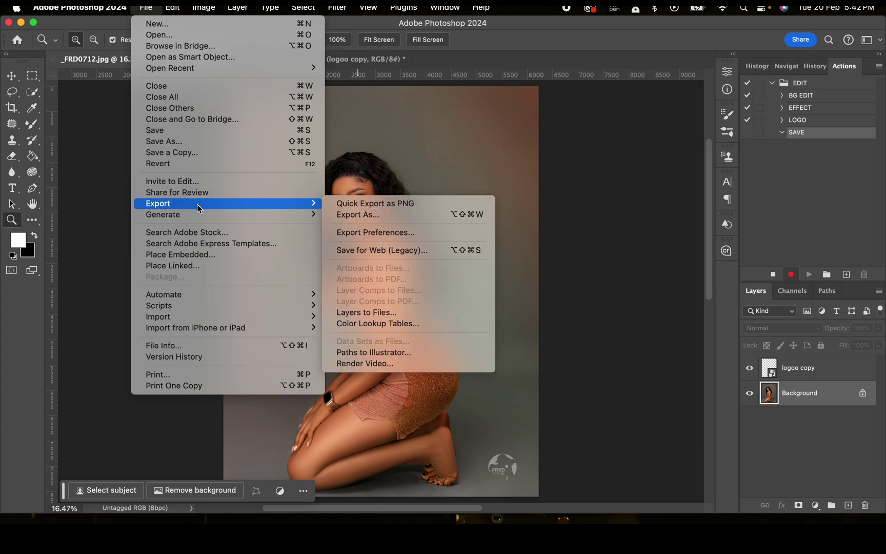
left_click(382, 250)
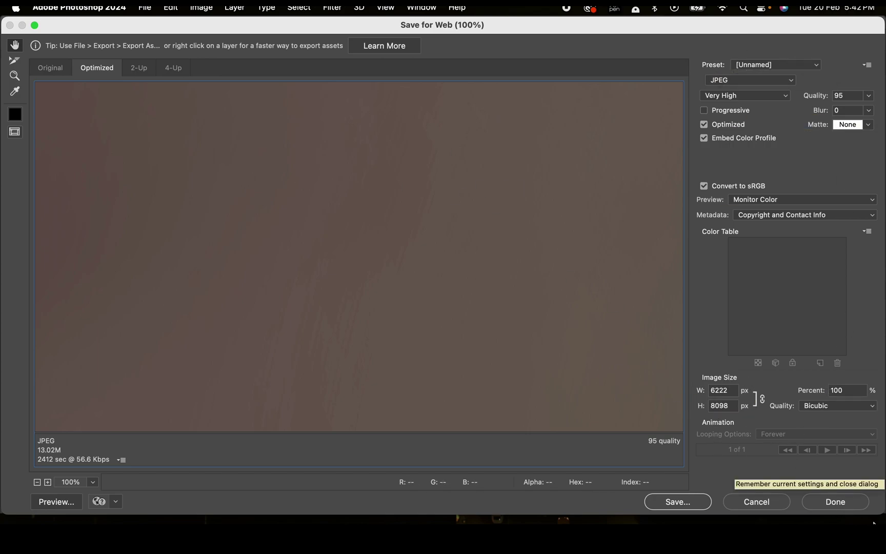
Step: Save the optimized JPEG as _FRD0712.jpg into the Downloads folder
left_click(705, 506)
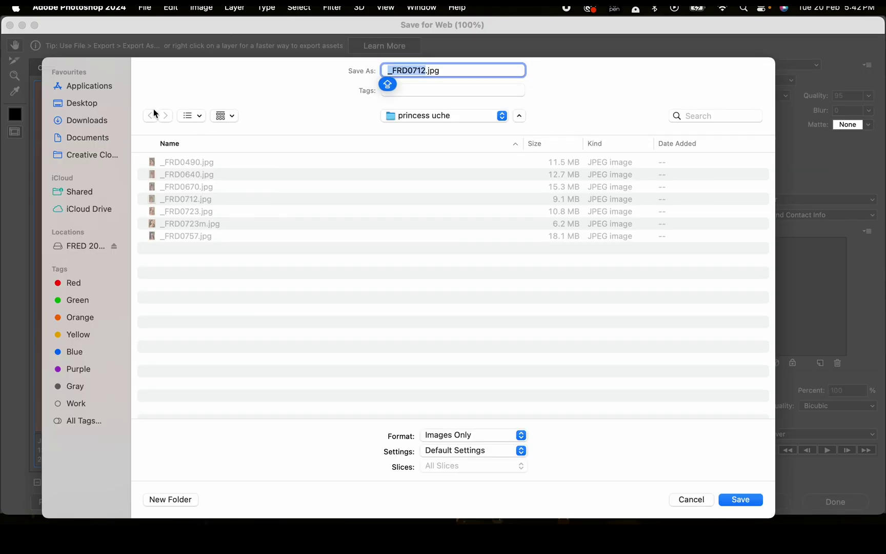
left_click(78, 121)
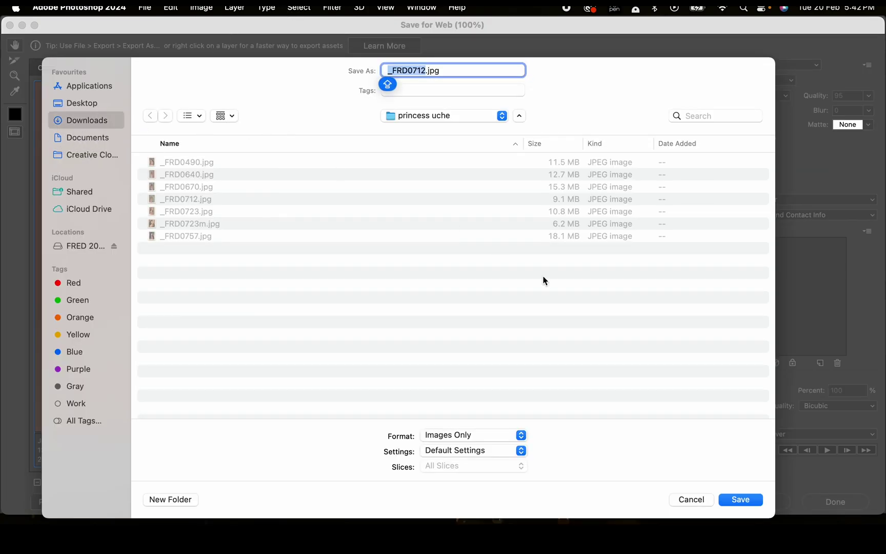
left_click(740, 499)
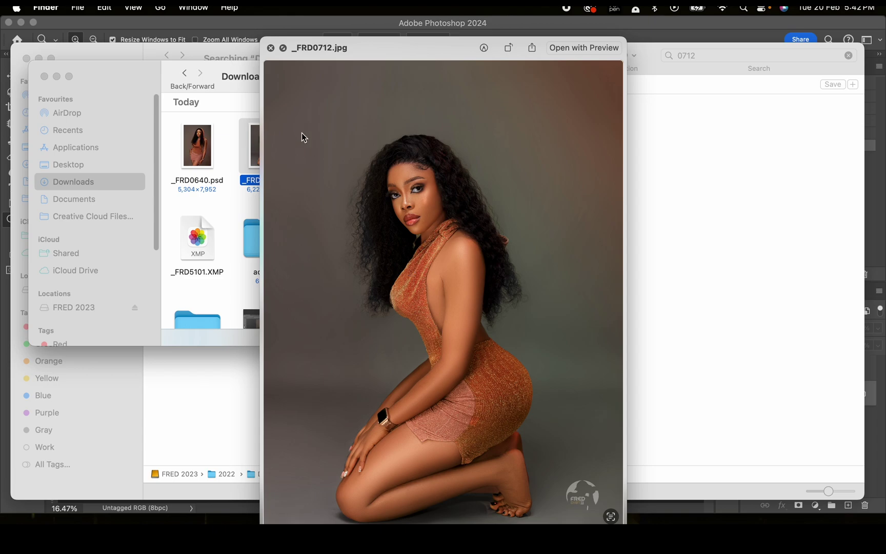
Step: Close the preview and move the exported _FRD0712.jpg to the Bin
left_click(271, 48)
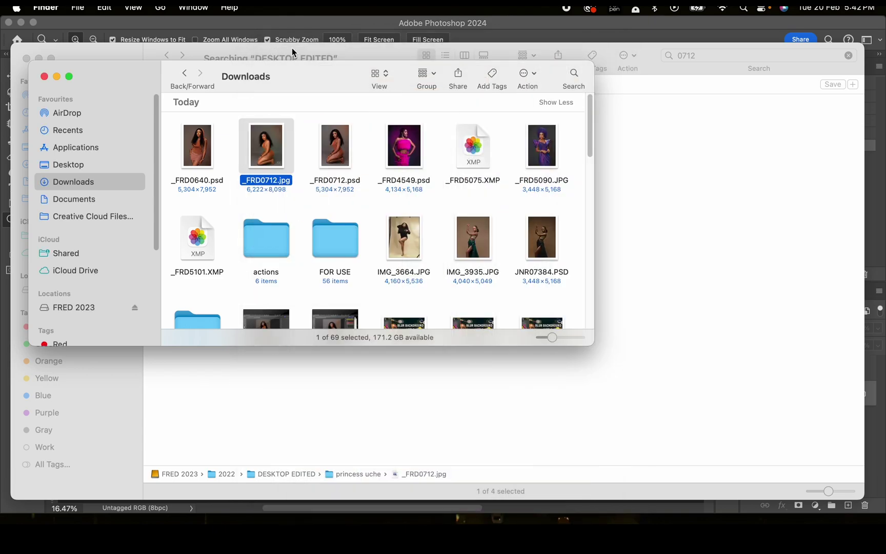
right_click(259, 148)
left_click(290, 194)
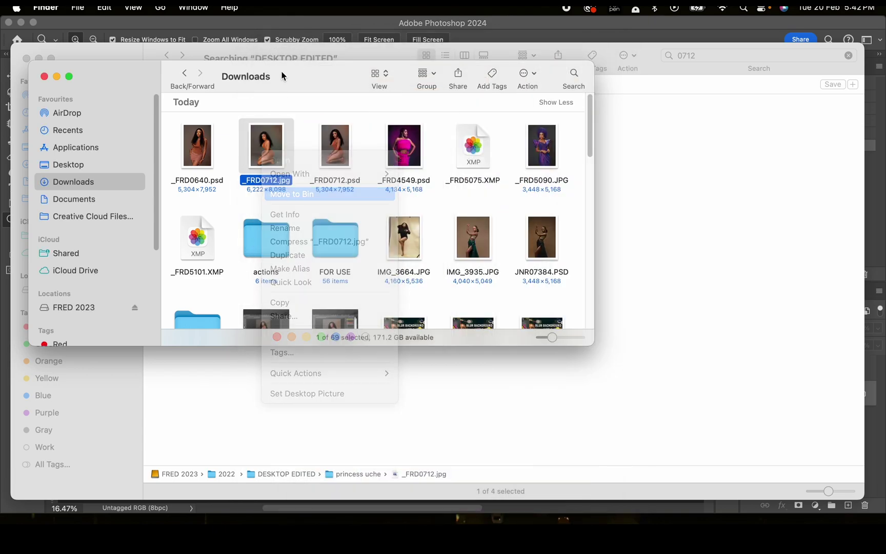
Step: Preview the re-exported _FRD0712.jpg in Downloads, then return to Photoshop
left_click(288, 39)
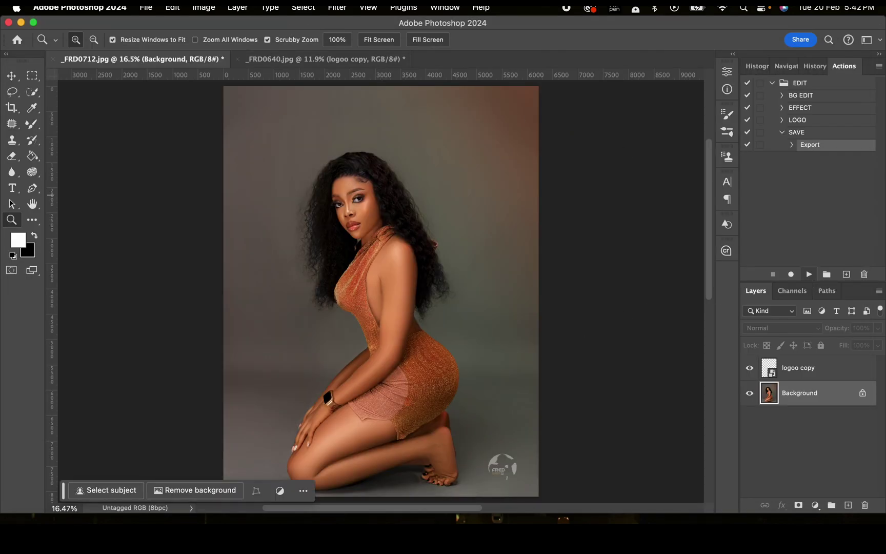
left_click(23, 505)
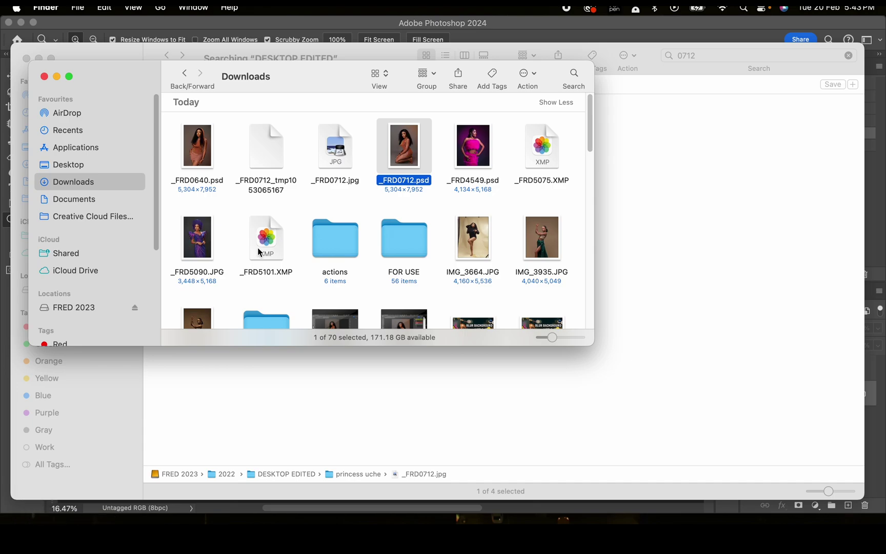
key("space")
left_click(271, 48)
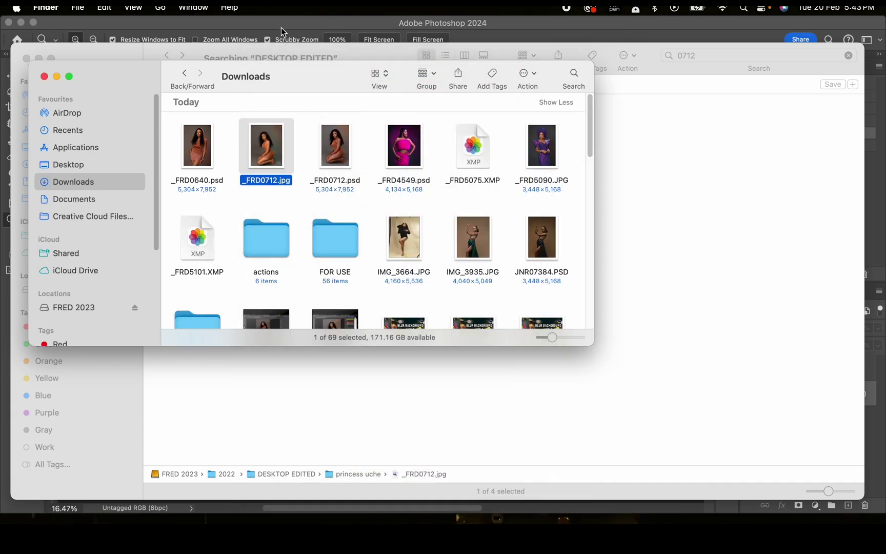
left_click(282, 28)
Step: Bring up File > Export with Save for Web (Legacy) highlighted for the photo
left_click(146, 8)
mouse_move(267, 201)
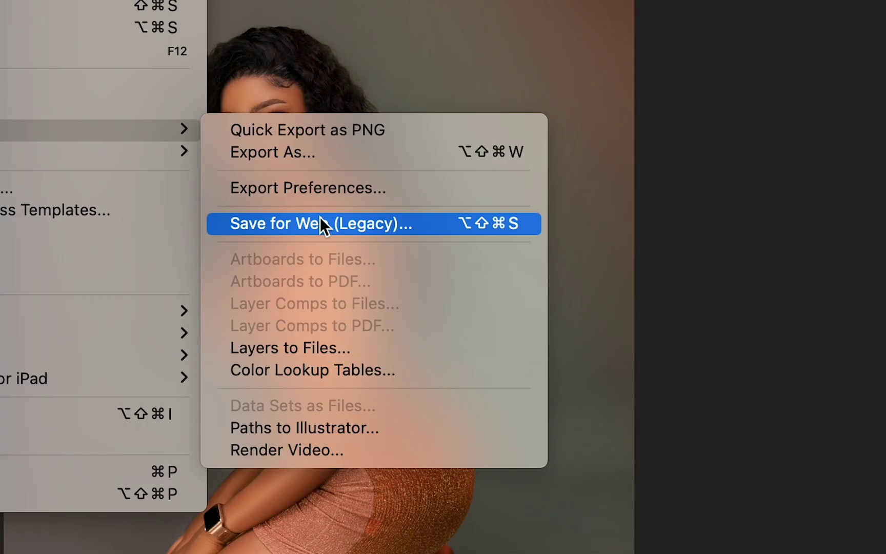